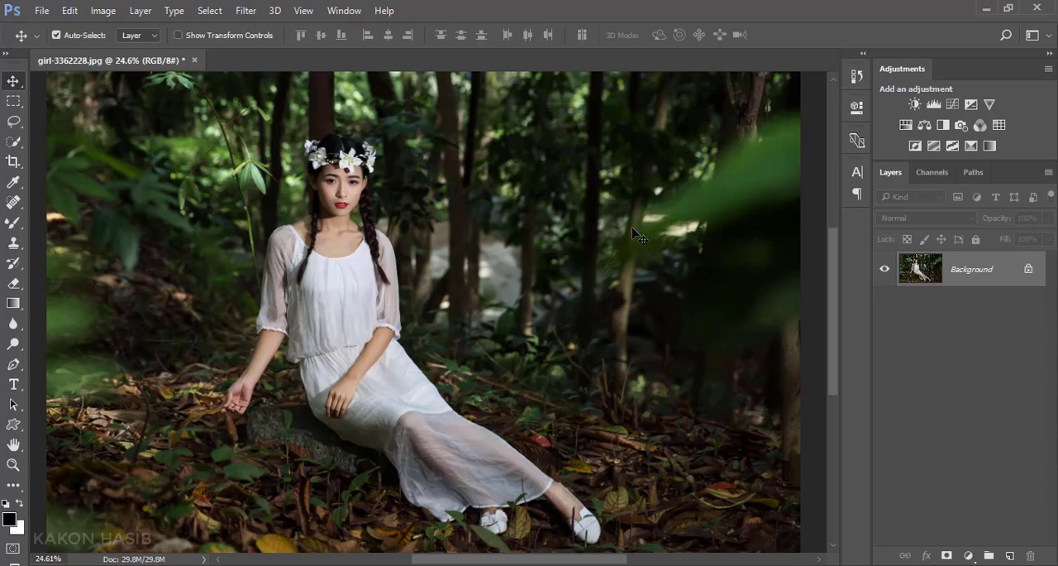
Step: Duplicate the Background layer and open the Camera Raw Filter on the copy
left_click_drag(995, 287, 1010, 554)
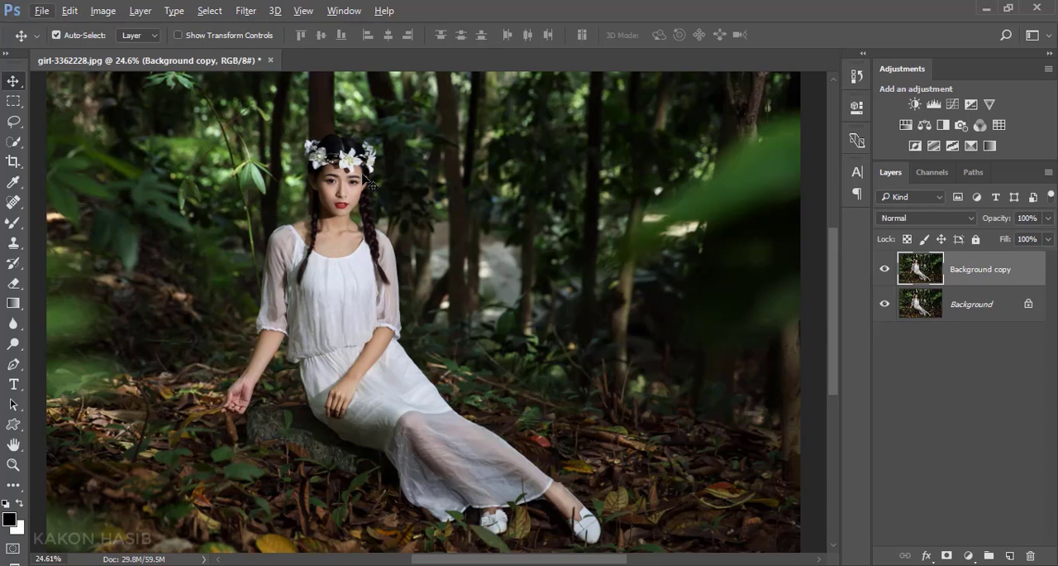
left_click(246, 10)
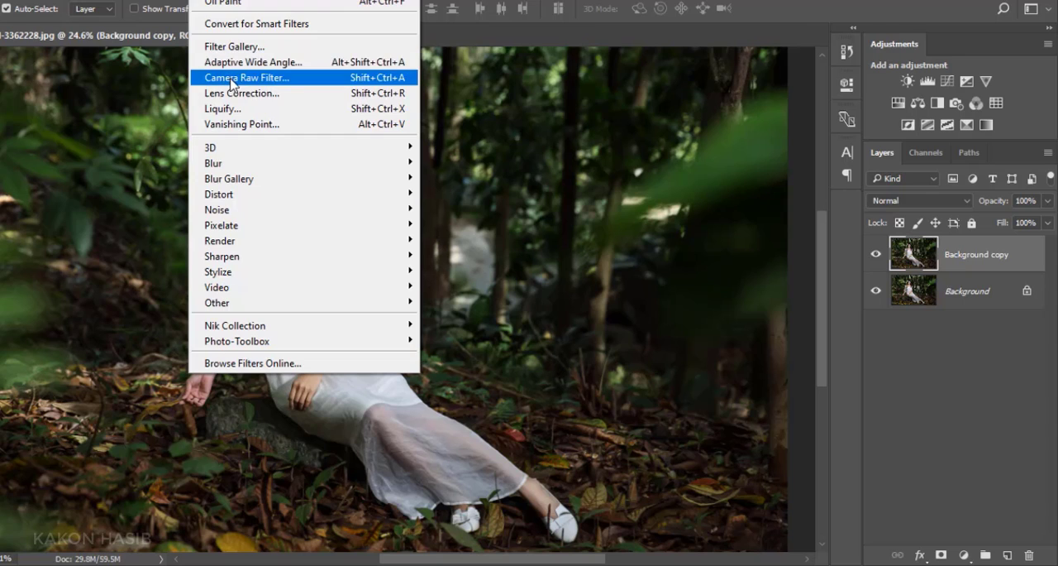
left_click(232, 80)
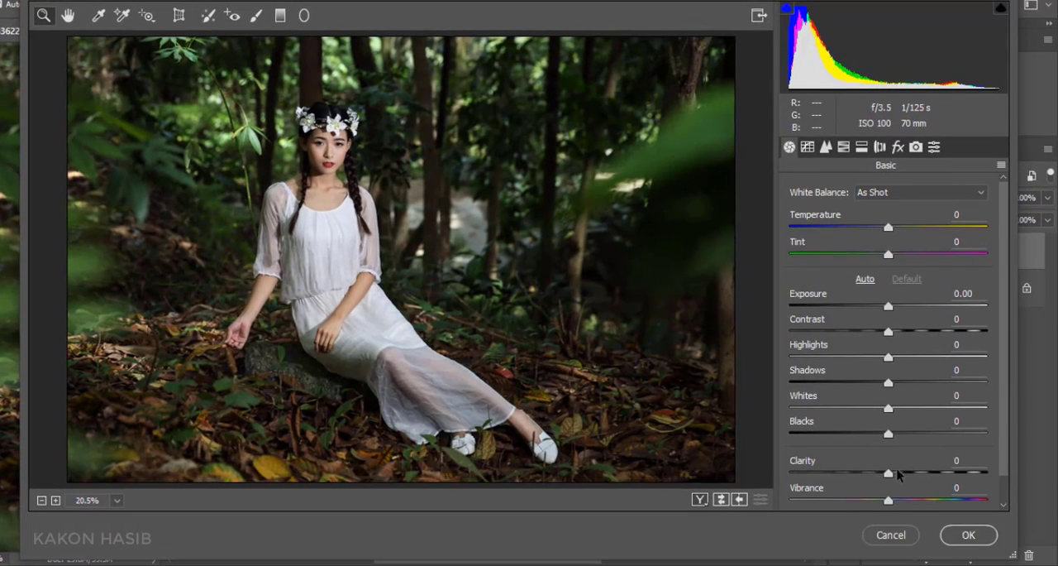
Step: Set the basic adjustments to Clarity +46, Shadows +76, Highlights -25, Exposure +0.25, Temperature +10 and Tint -7
left_click_drag(892, 474, 938, 480)
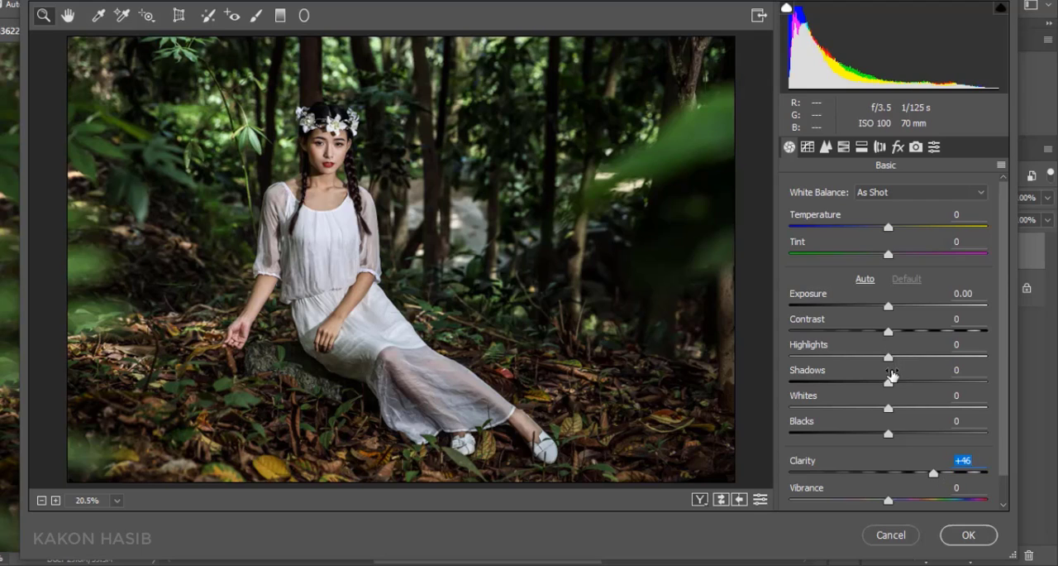
left_click_drag(892, 376, 963, 405)
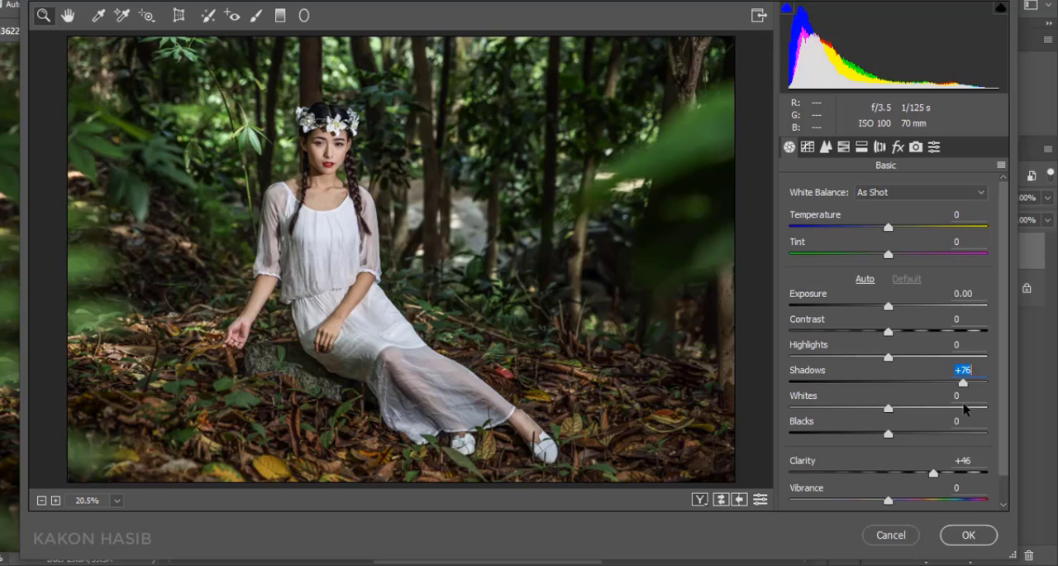
left_click_drag(889, 357, 868, 357)
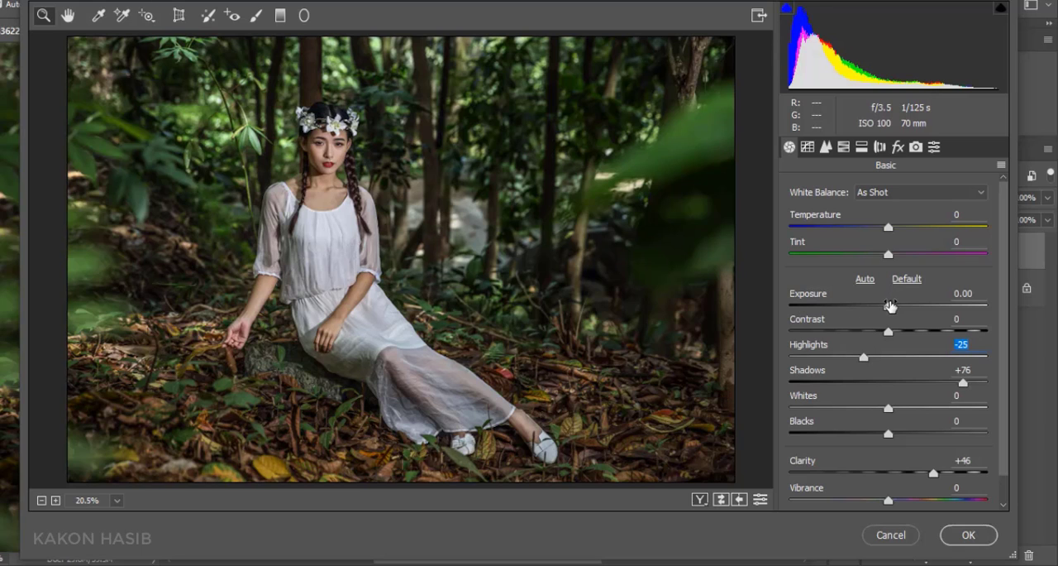
left_click_drag(890, 306, 894, 306)
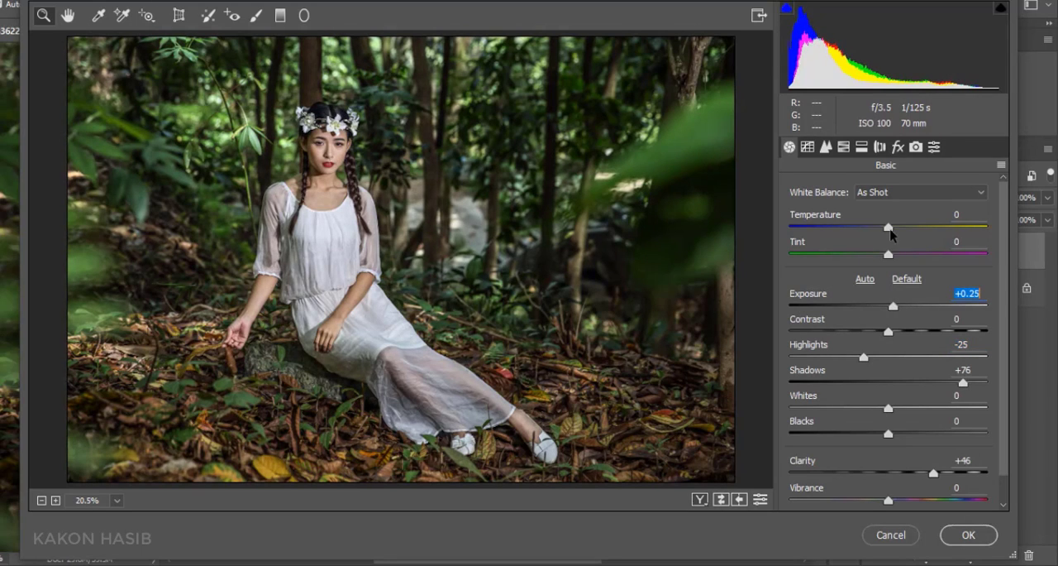
left_click_drag(890, 232, 885, 261)
left_click(890, 252)
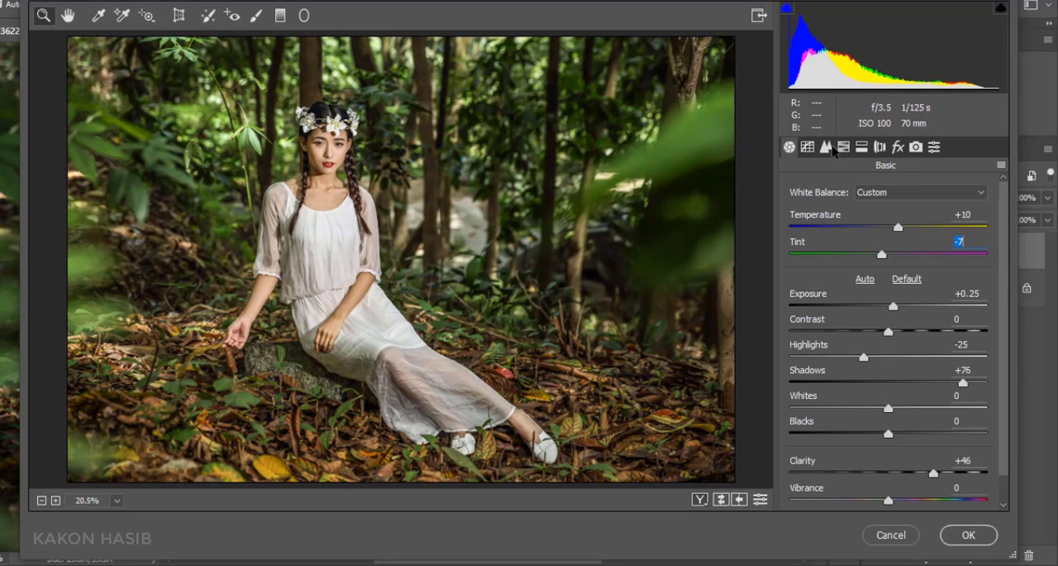
Step: Set the sharpening Amount to 13 and the Luminance noise reduction to 8
left_click(827, 148)
left_click(807, 213)
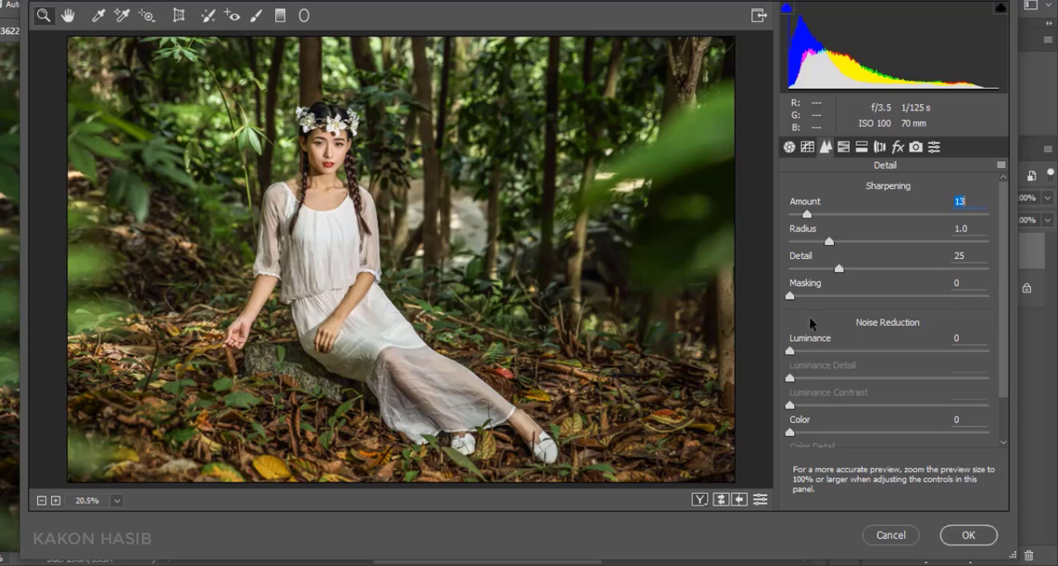
left_click(804, 350)
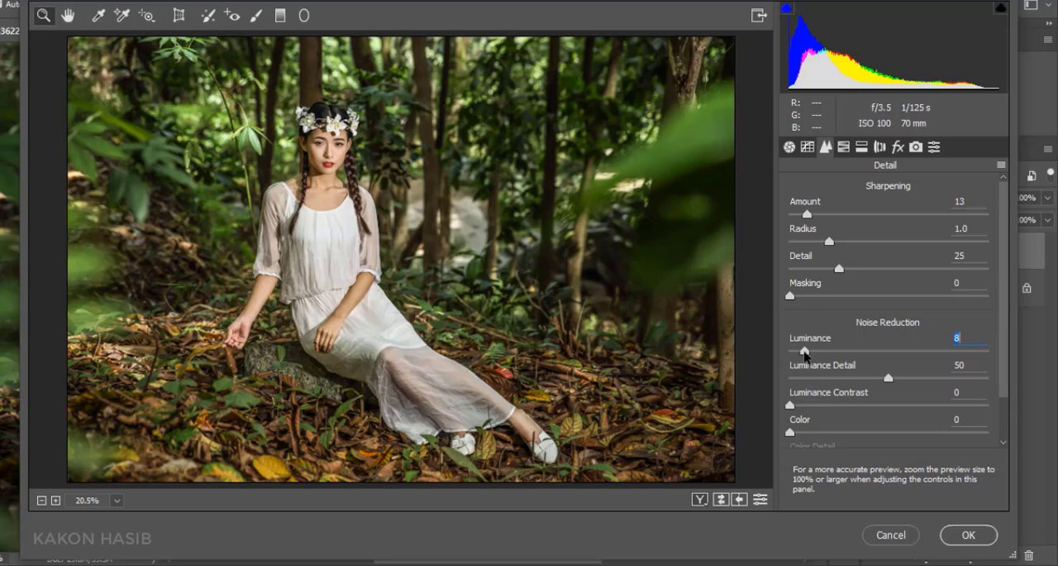
Step: Set the HSL saturation to Greens +6, Yellows +11, Reds +7 and Oranges +3
left_click(844, 148)
left_click(846, 214)
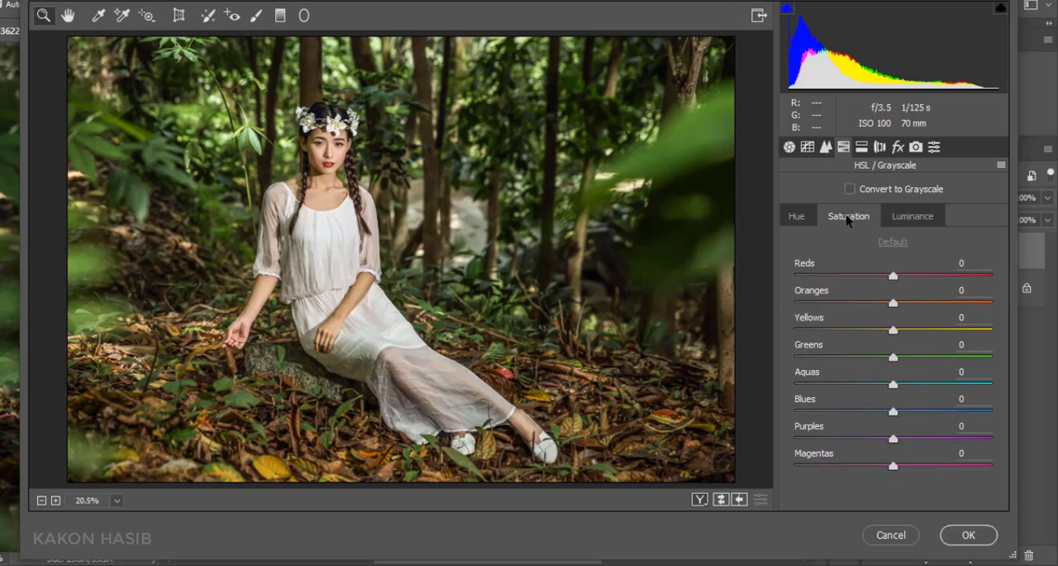
left_click(896, 357)
left_click_drag(899, 330, 909, 334)
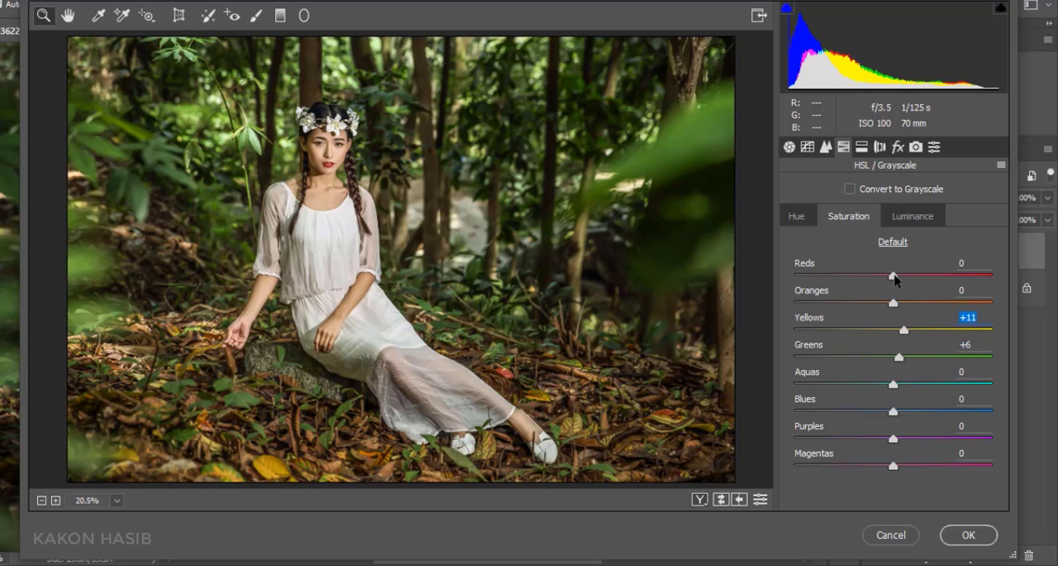
left_click_drag(893, 275, 995, 352)
Step: Set the HSL hue to Yellows +100, Greens +37 and Blues -100
left_click(807, 219)
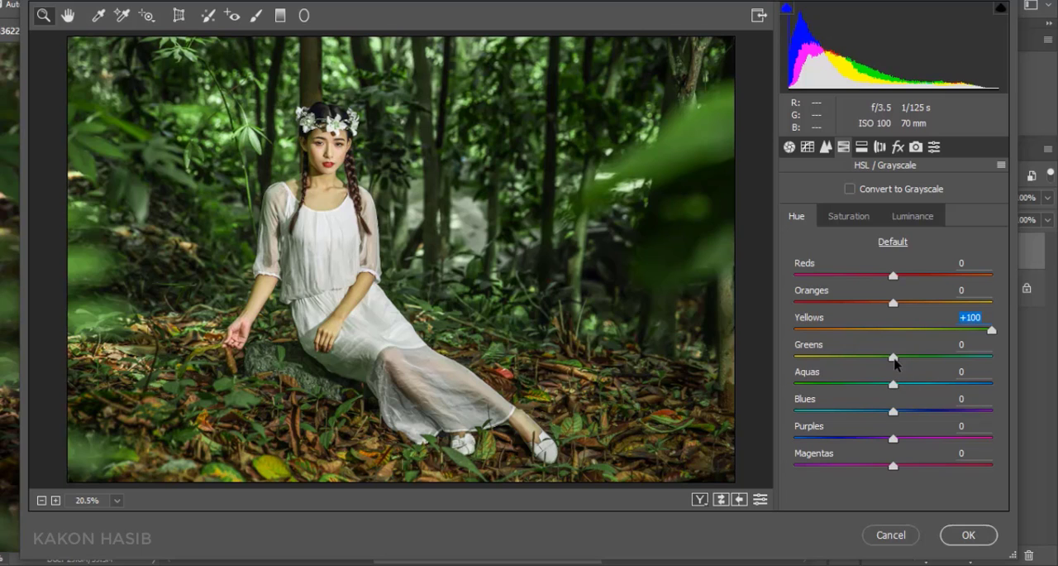
left_click_drag(896, 362, 912, 396)
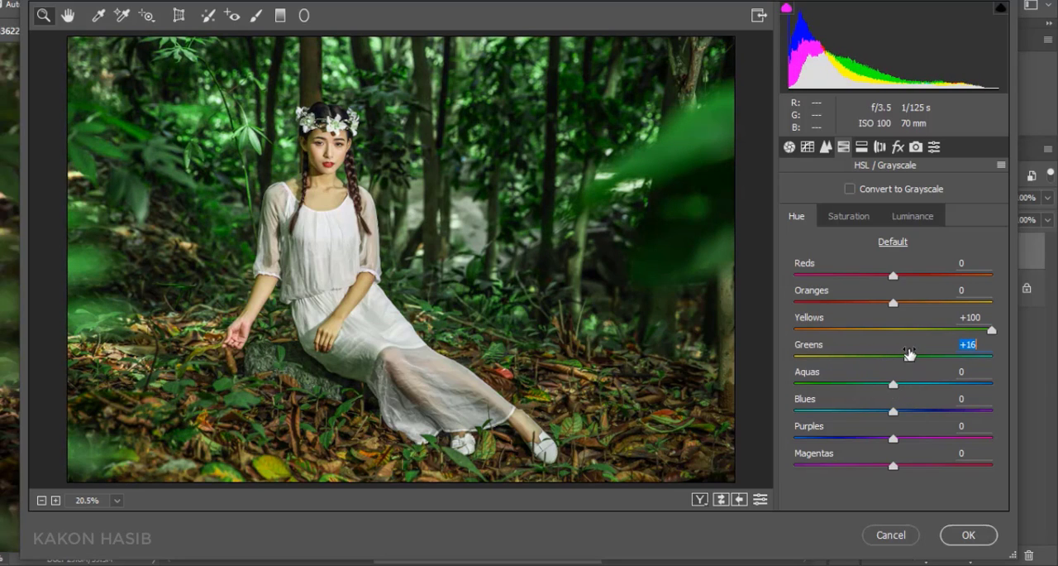
mouse_move(930, 362)
left_mouse_down()
mouse_move(796, 372)
mouse_move(928, 380)
left_mouse_up()
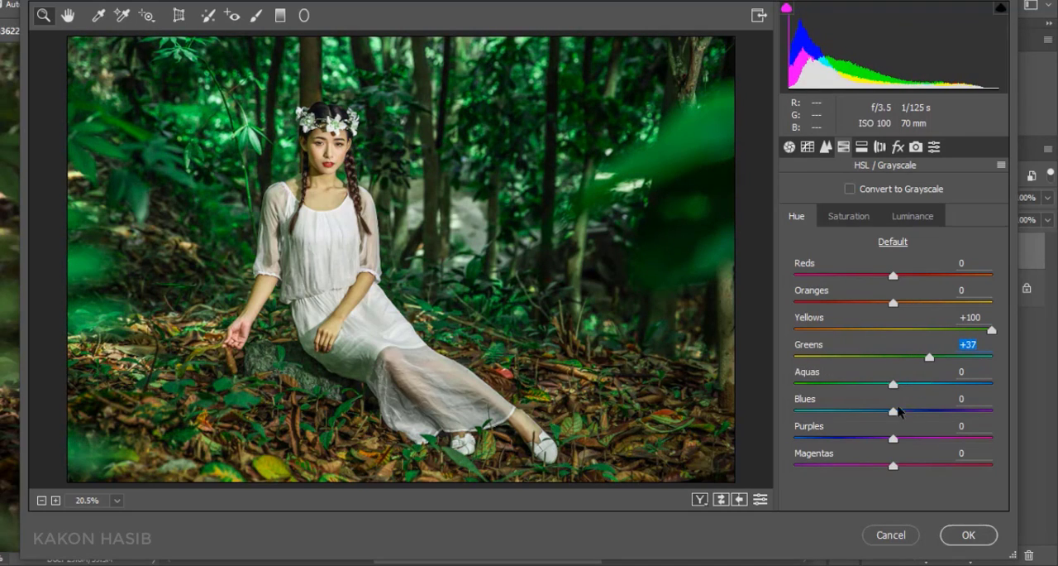
left_click_drag(895, 411, 794, 413)
Step: Set the HSL saturation to Greens -10 and Yellows -89, and increase the Aquas saturation
left_click(848, 217)
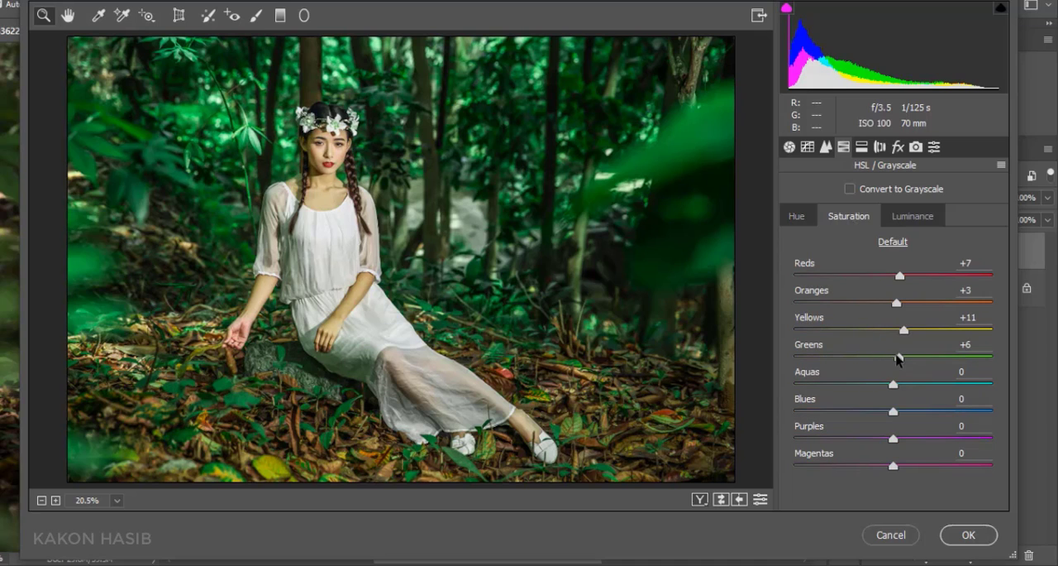
left_click_drag(898, 355, 883, 381)
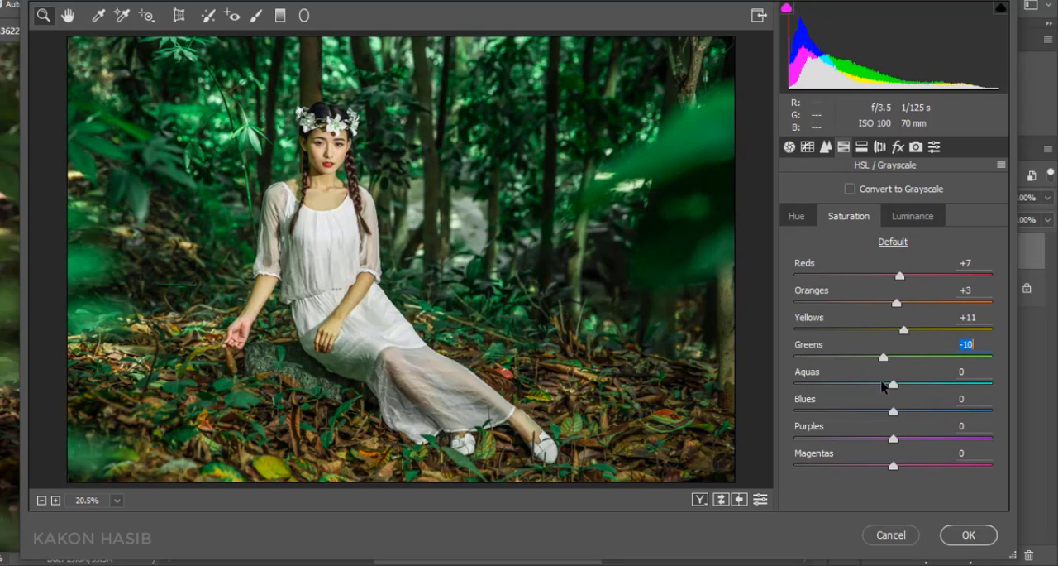
left_click_drag(904, 330, 810, 342)
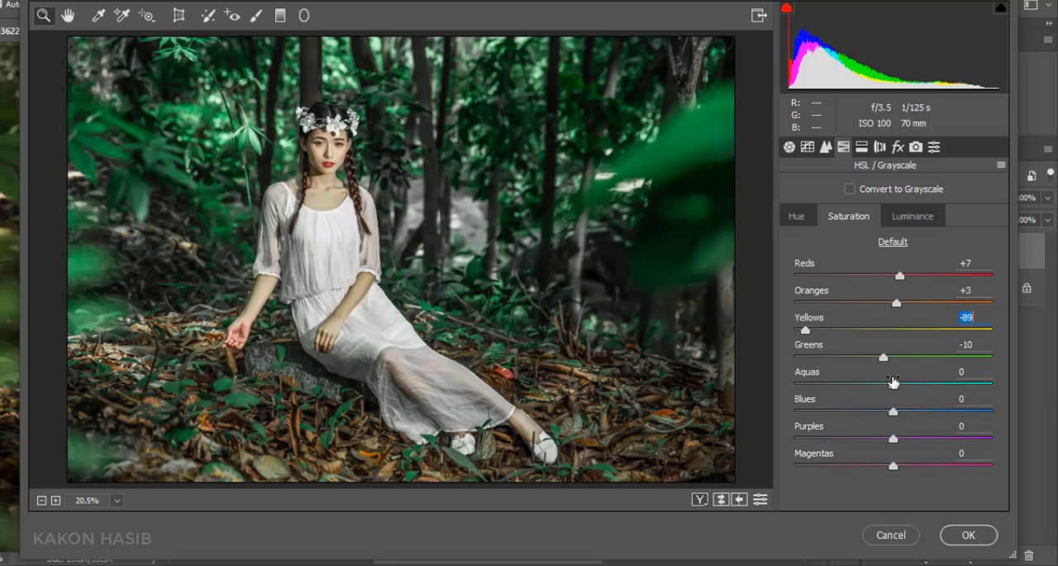
left_click_drag(893, 381, 922, 392)
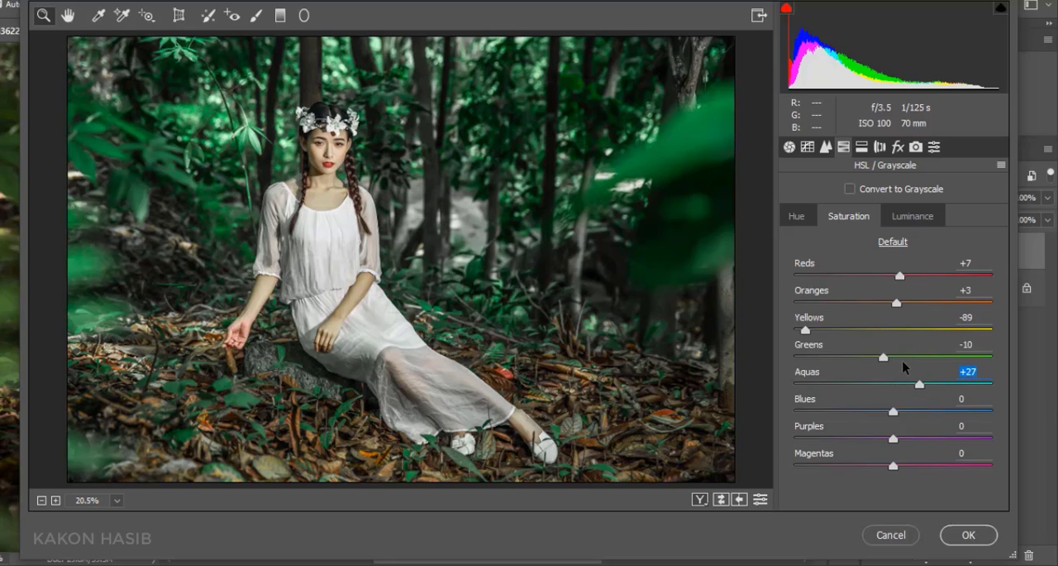
Step: Refine the HSL hue to Greens +72, Aquas +2, Reds -7 and Oranges -19
left_click(794, 218)
left_click_drag(930, 356, 955, 371)
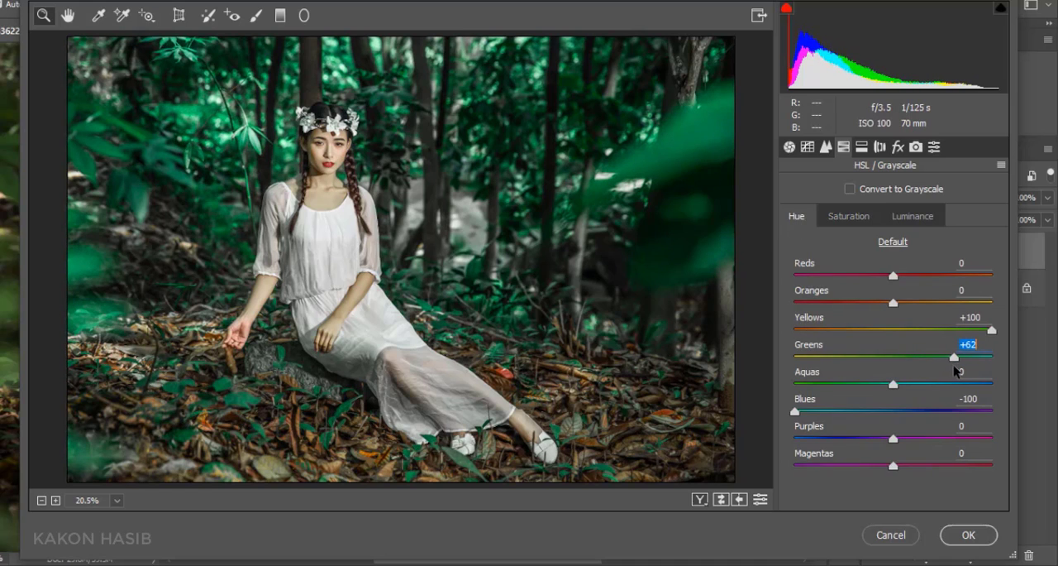
left_click_drag(894, 385, 898, 383)
left_click_drag(954, 356, 964, 356)
left_click_drag(894, 275, 875, 307)
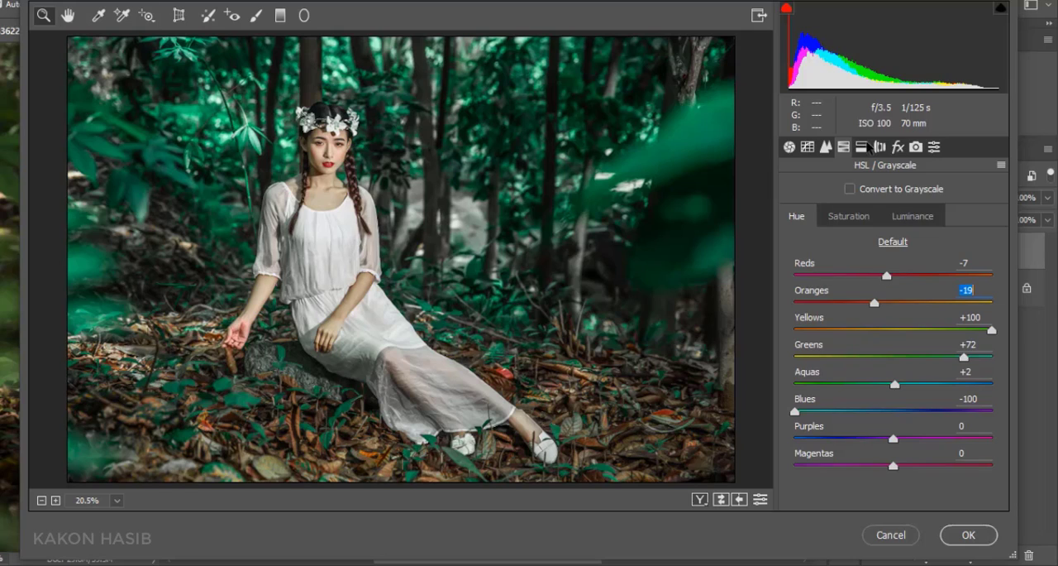
Step: Apply split toning with Highlights Hue 143 and Saturation 9, and Shadows Saturation 10
left_click(862, 147)
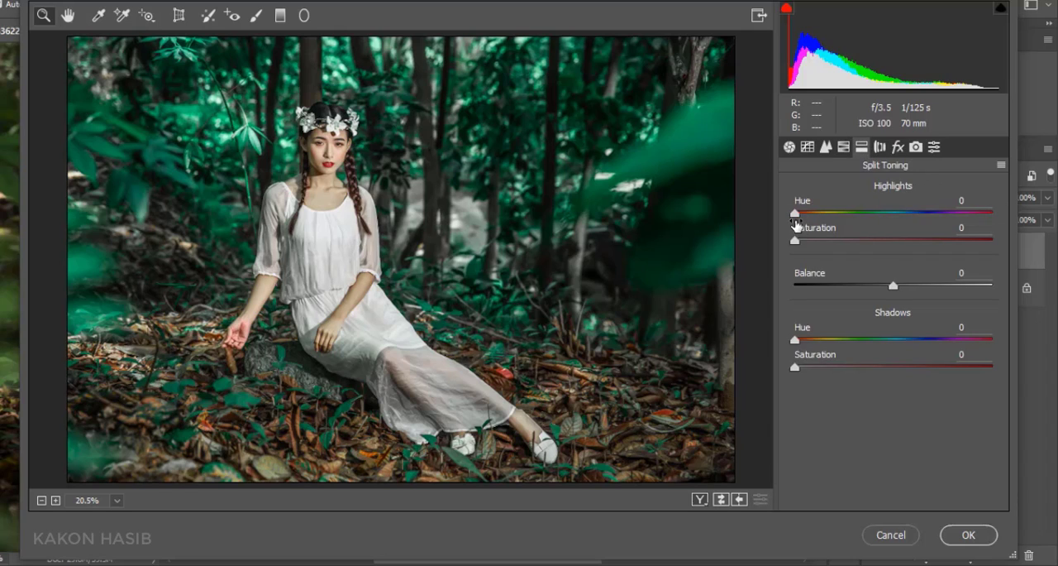
left_click_drag(797, 239, 877, 229)
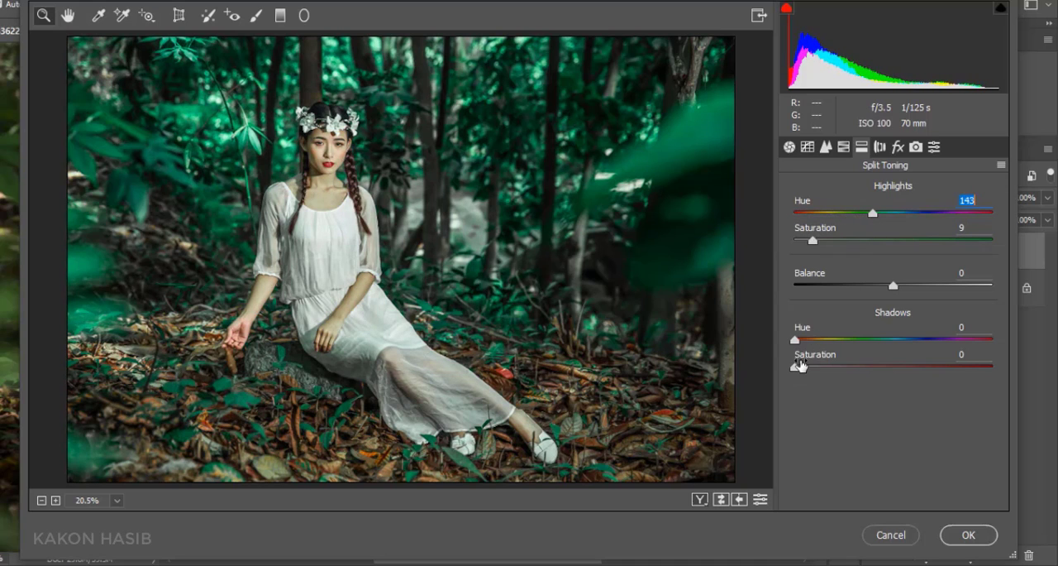
left_click(796, 366)
left_click_drag(798, 367, 817, 373)
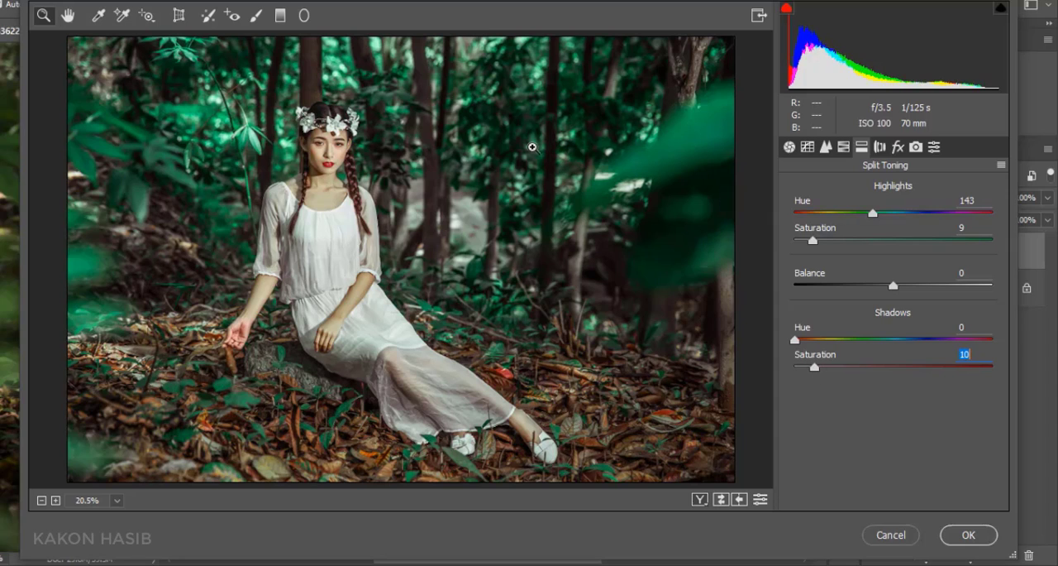
Step: Set Dehaze to +7 and the post-crop vignetting Amount to -11, and apply the Camera Raw edits
left_click(895, 150)
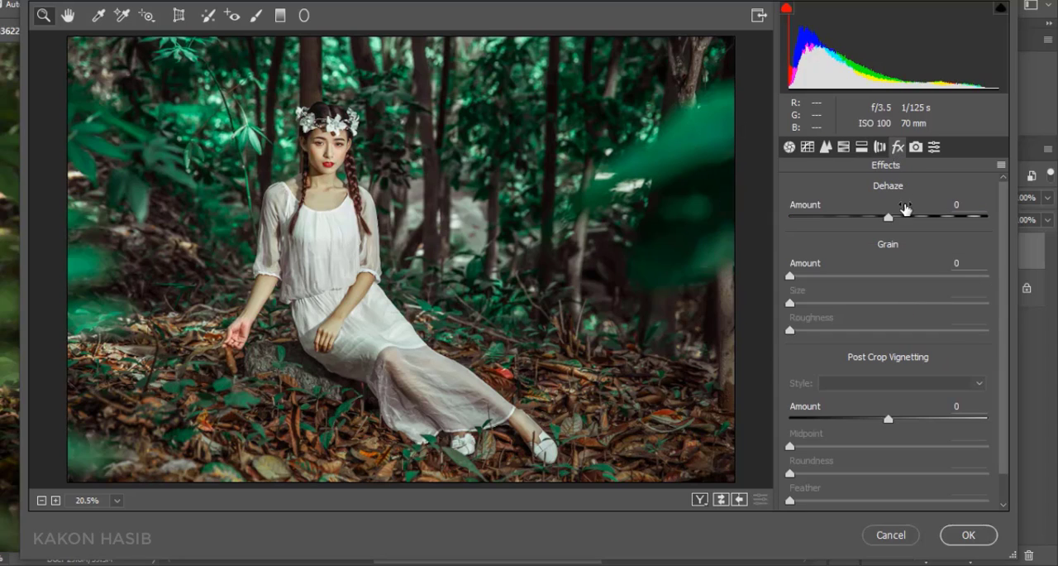
left_click_drag(889, 218, 895, 219)
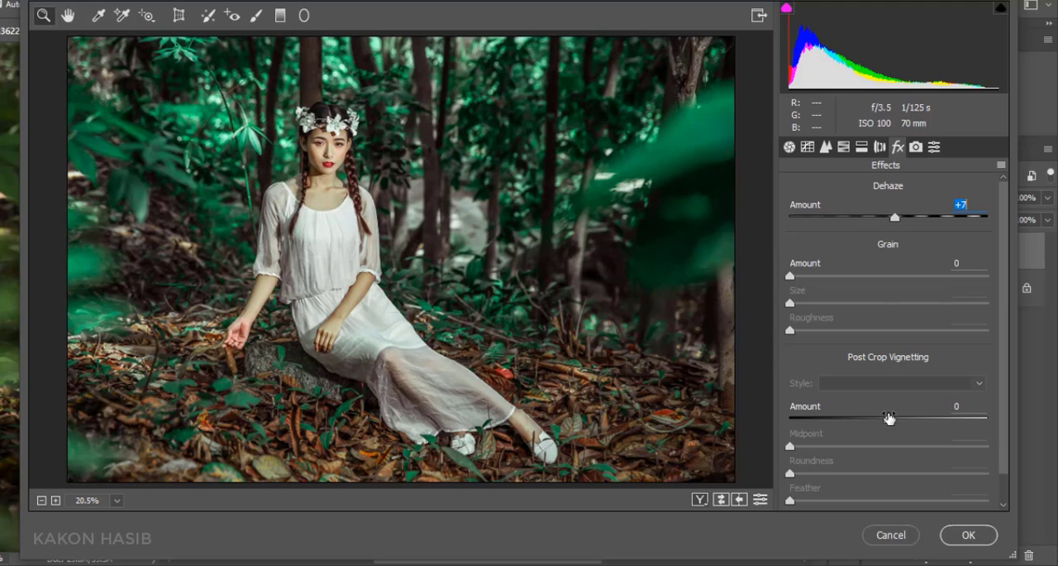
left_click_drag(889, 419, 880, 420)
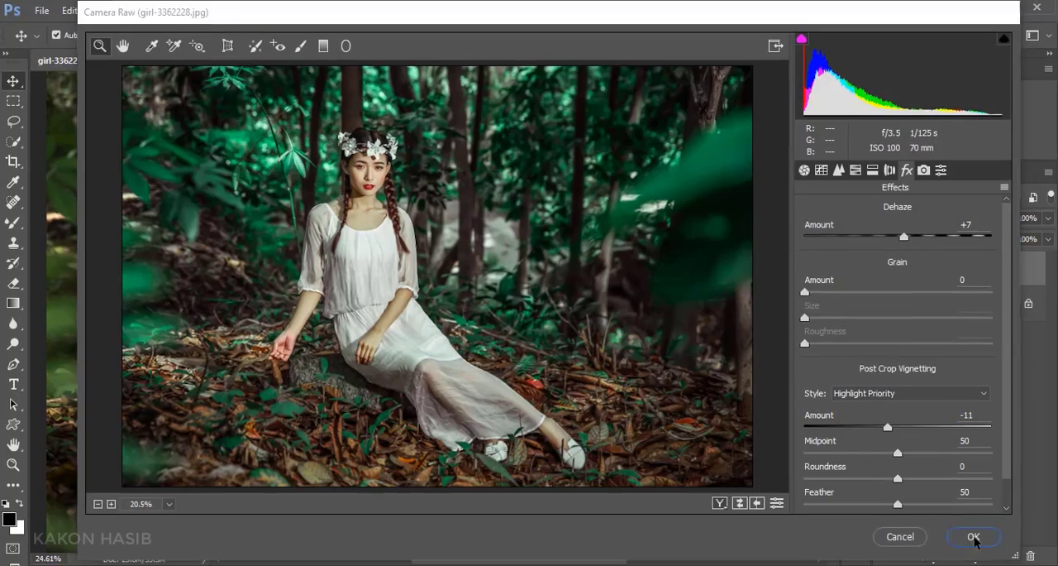
left_click(969, 534)
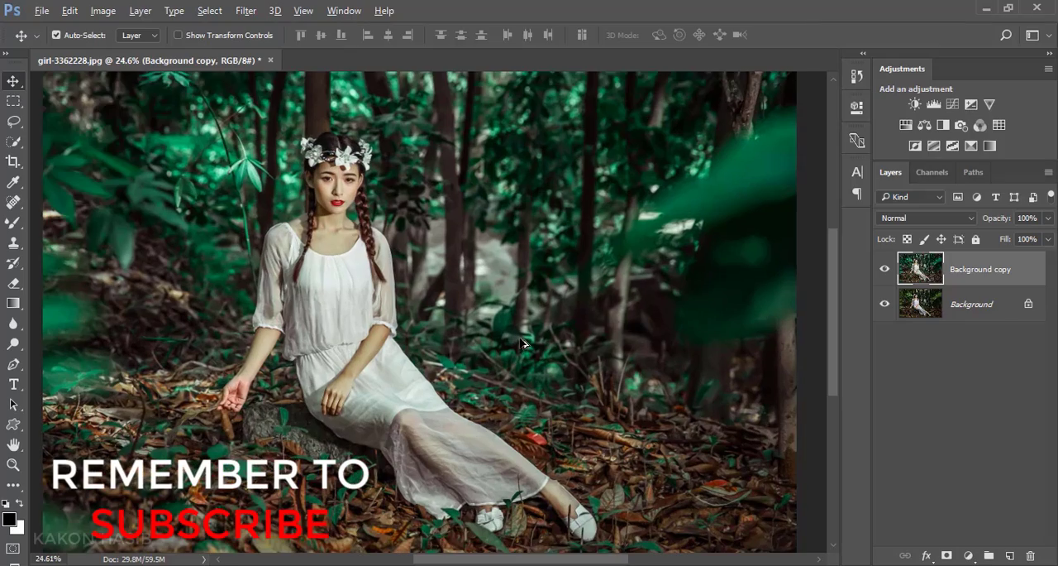
Step: Toggle the Background copy layer's visibility to compare the image before and after the Camera Raw edits
left_click(884, 268)
left_click(885, 269)
left_click(885, 268)
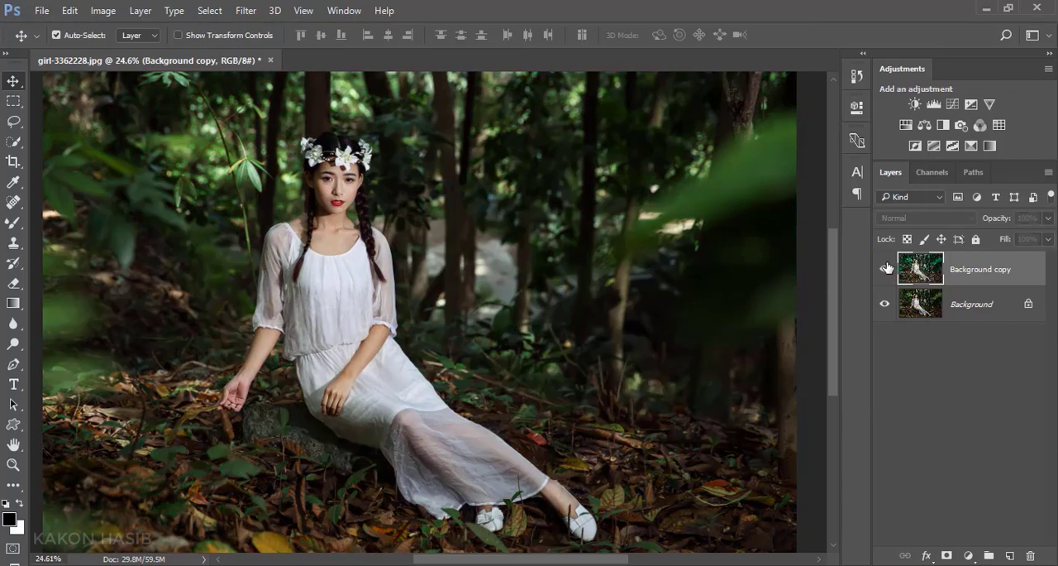
left_click(885, 268)
left_click(885, 268)
left_click(886, 268)
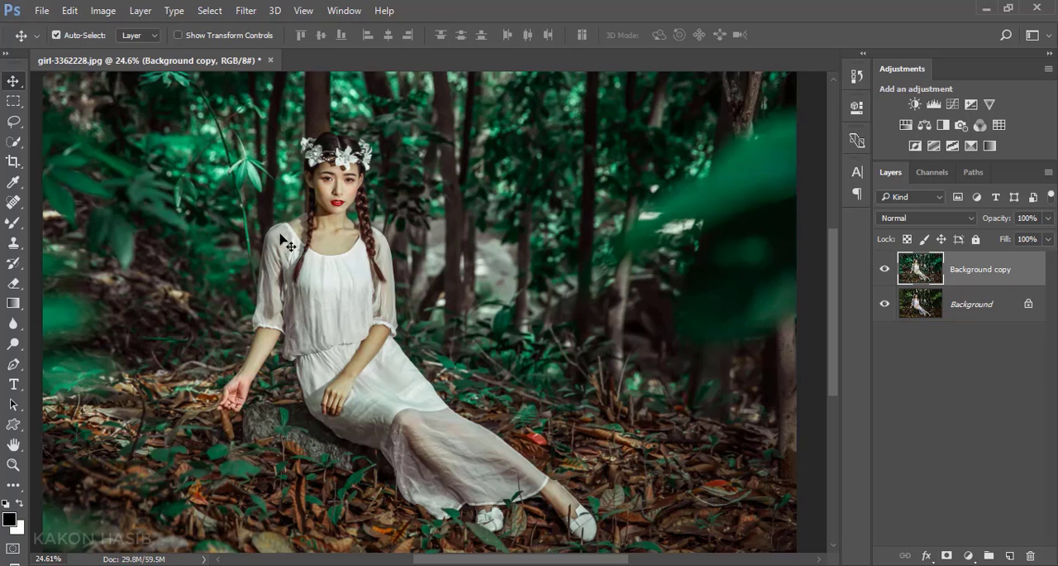
Step: Add a Selective Color adjustment layer with Neutrals at Cyan -16, Magenta -1 and Yellow -4, and raise Black slightly
left_click(970, 555)
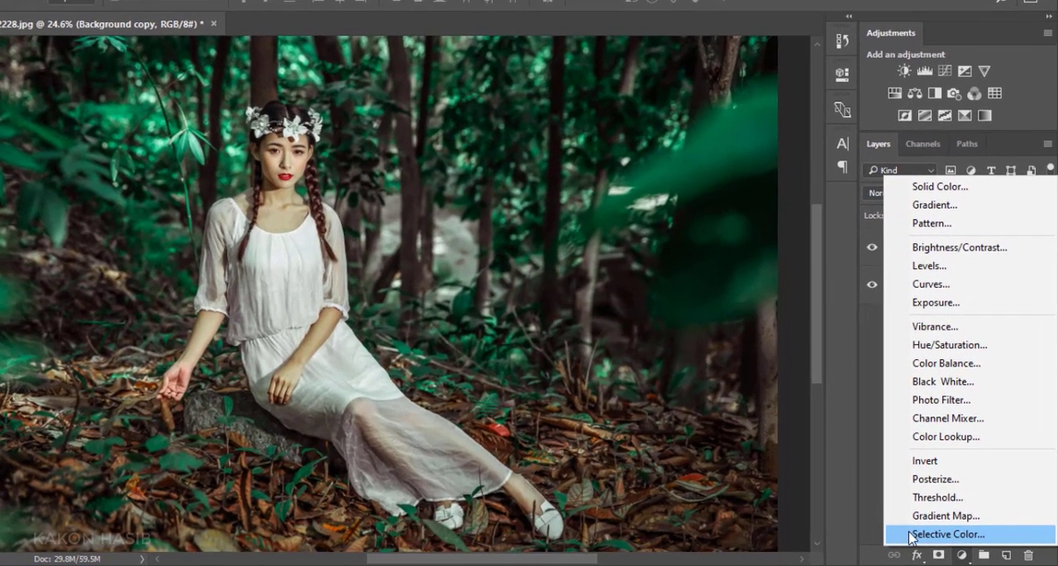
left_click(1011, 537)
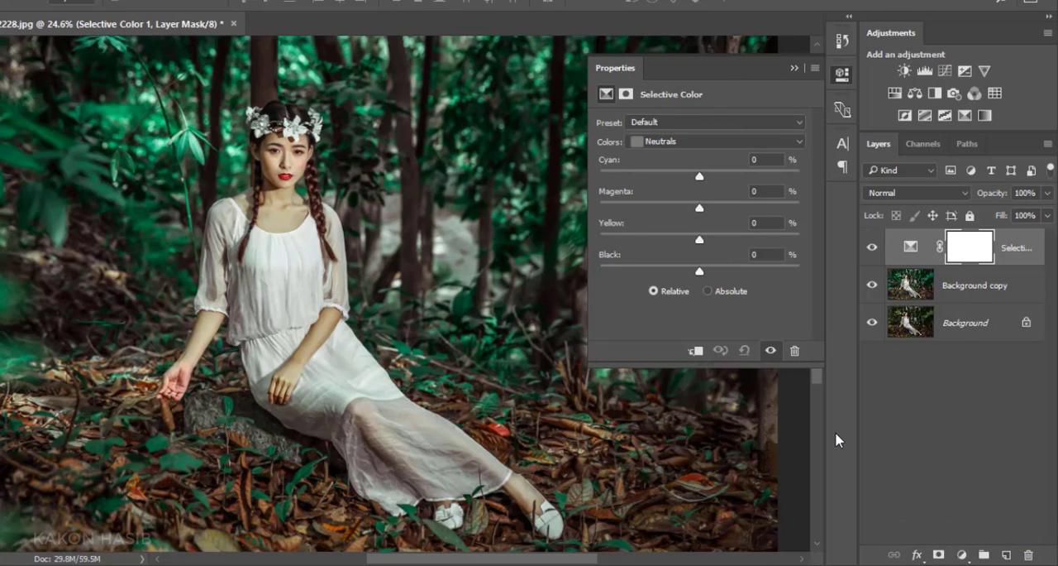
left_click_drag(699, 176, 705, 273)
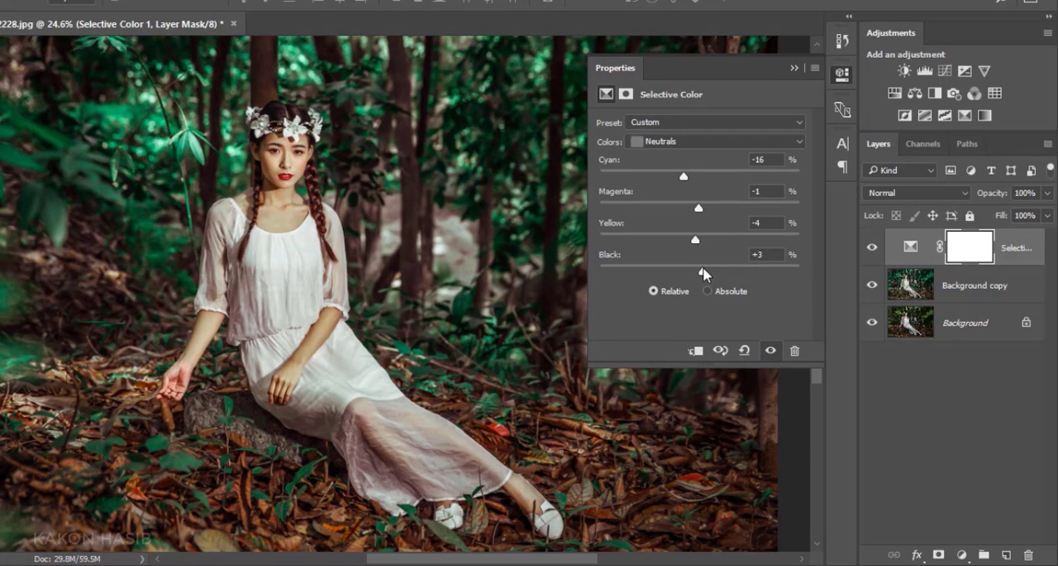
Step: Adjust the Greens in the Selective Color layer to Cyan +38, Magenta about +48 and Yellow -100
left_click(690, 143)
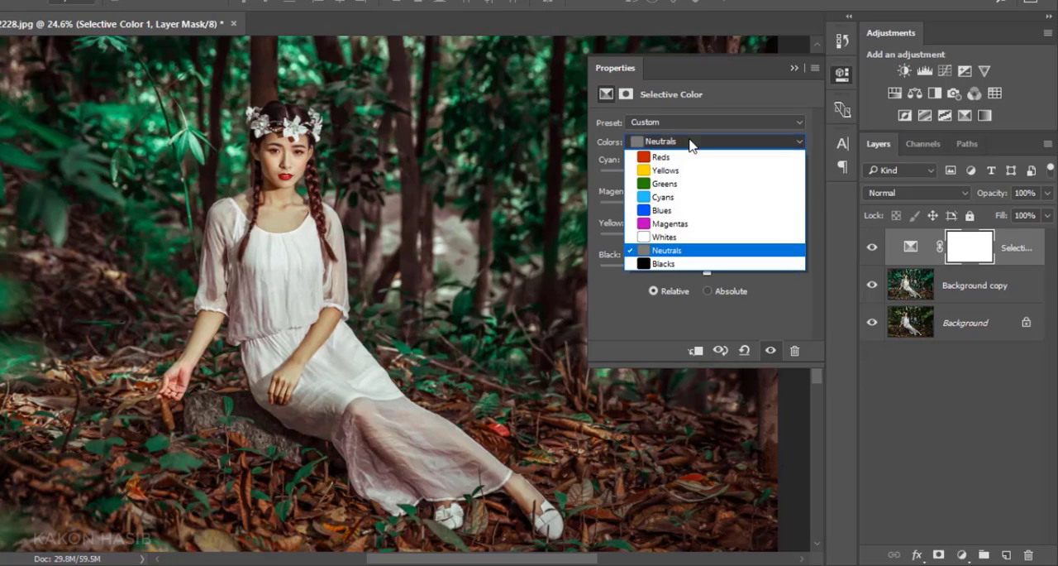
left_click(685, 183)
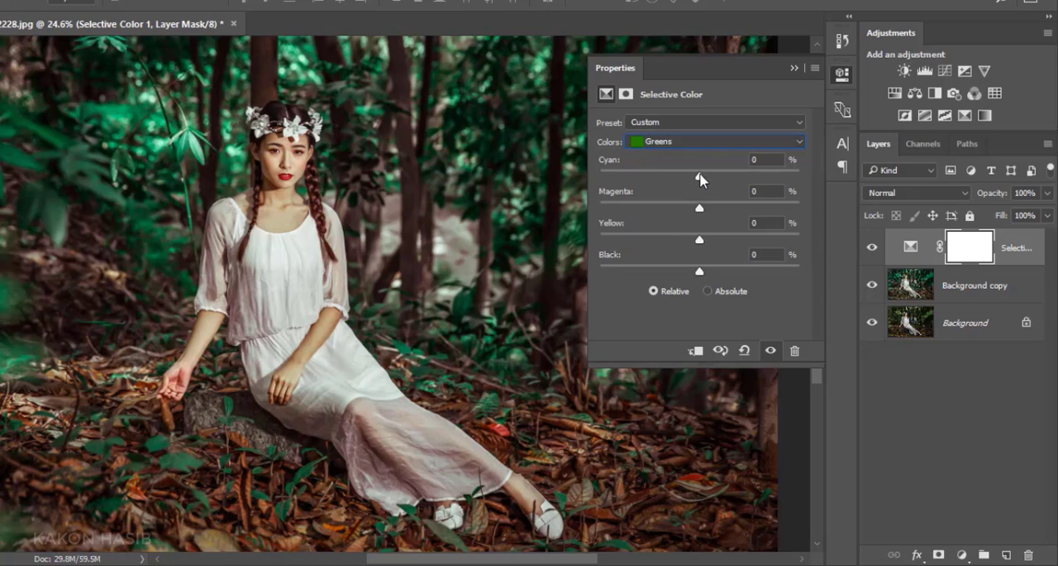
left_click_drag(660, 184, 722, 186)
left_click_drag(665, 217, 648, 222)
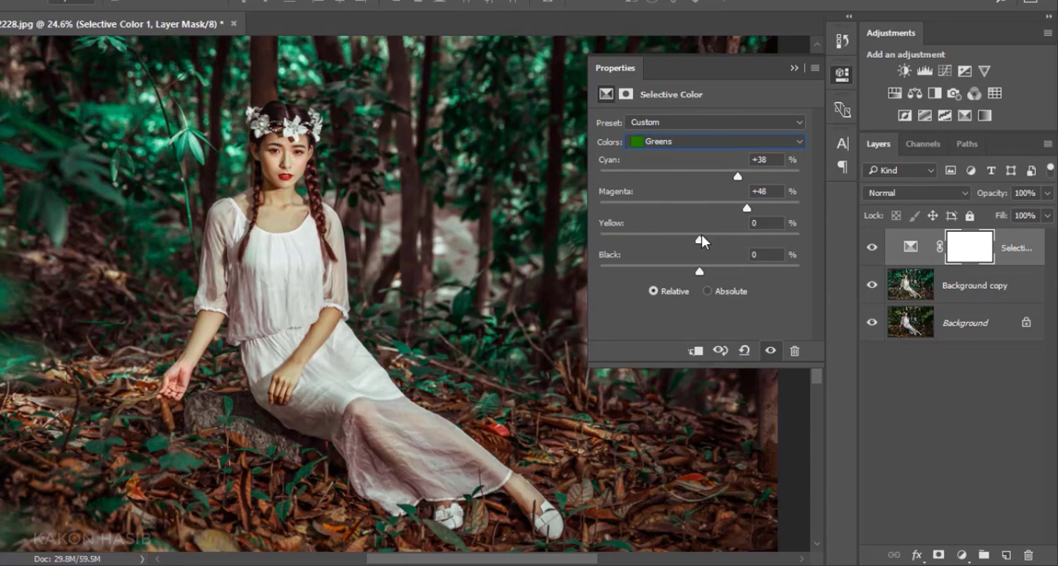
left_click_drag(701, 239, 599, 257)
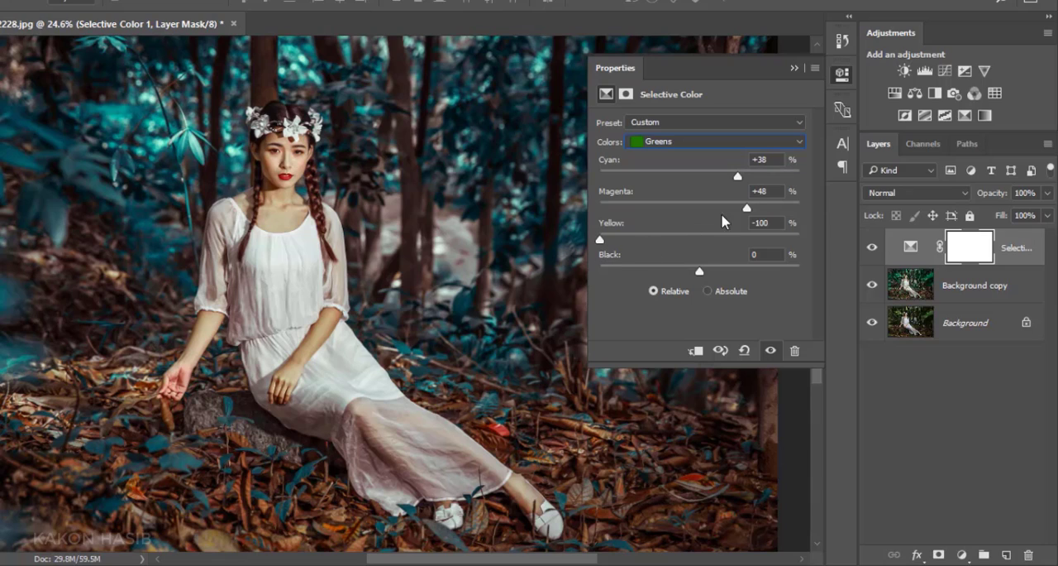
left_click_drag(747, 209, 748, 219)
Step: Adjust the Yellows in the Selective Color layer to Cyan -62 and Yellow -76, and fine-tune Magenta slightly
left_click(693, 147)
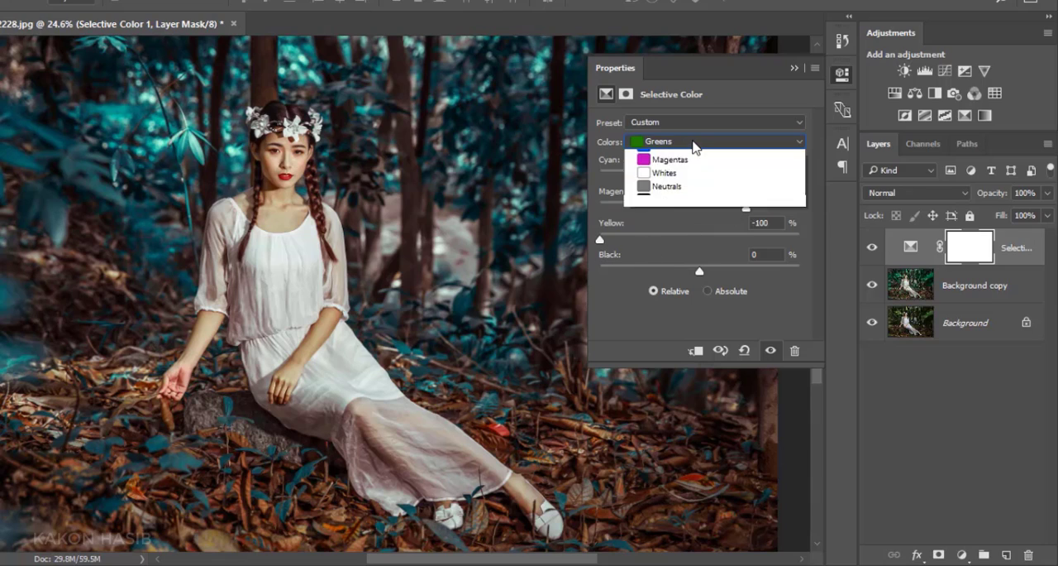
left_click(674, 173)
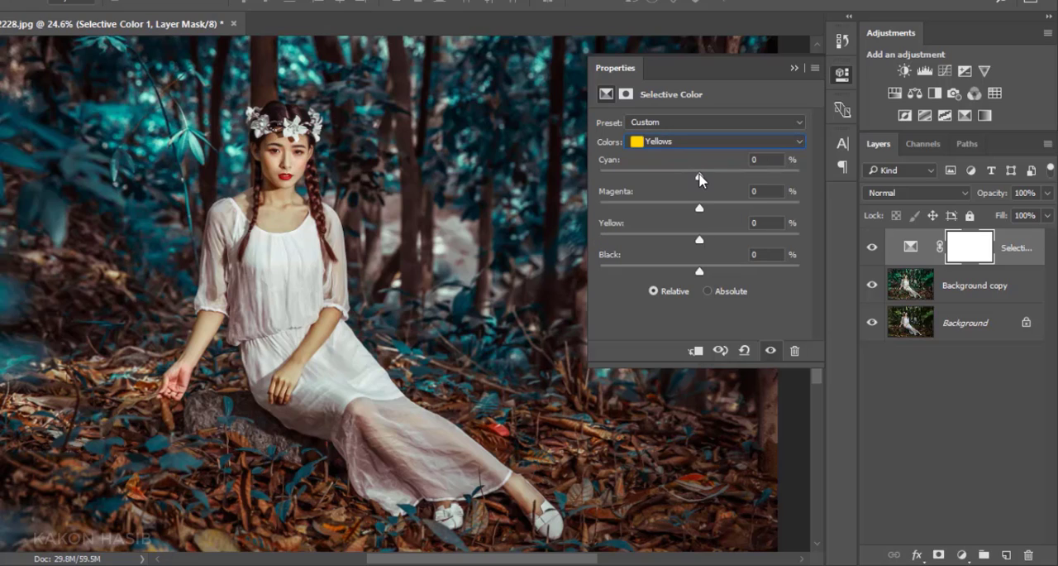
left_click_drag(701, 180, 640, 199)
left_click_drag(700, 240, 635, 264)
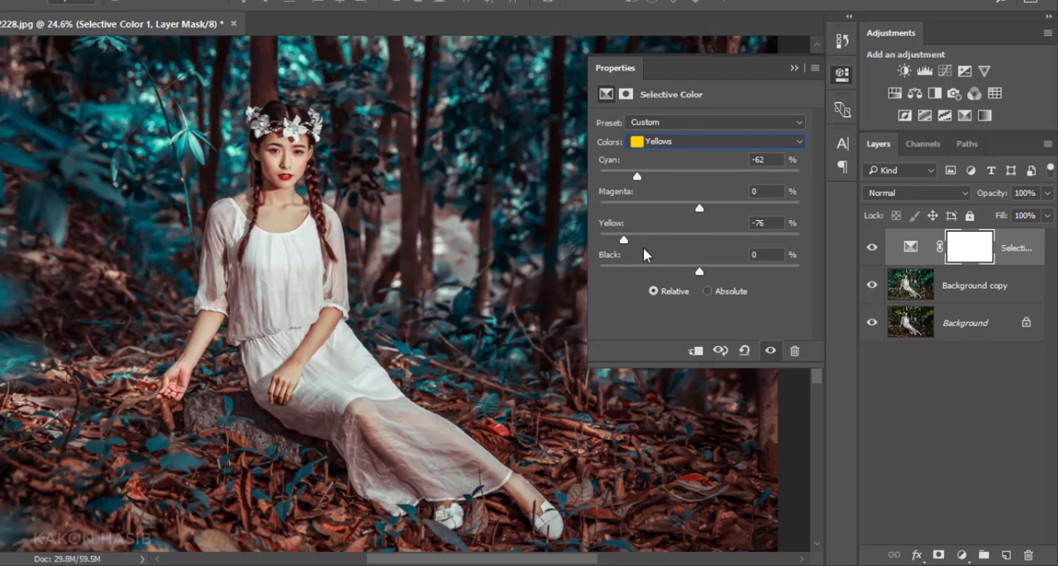
mouse_move(700, 210)
left_mouse_down()
mouse_move(737, 217)
mouse_move(666, 220)
mouse_move(706, 224)
left_mouse_up()
Step: Adjust the Blacks to Cyan +13, Magenta -5, Yellow -7 and Black +1, and collapse the Selective Color properties
left_click(701, 142)
left_click(689, 248)
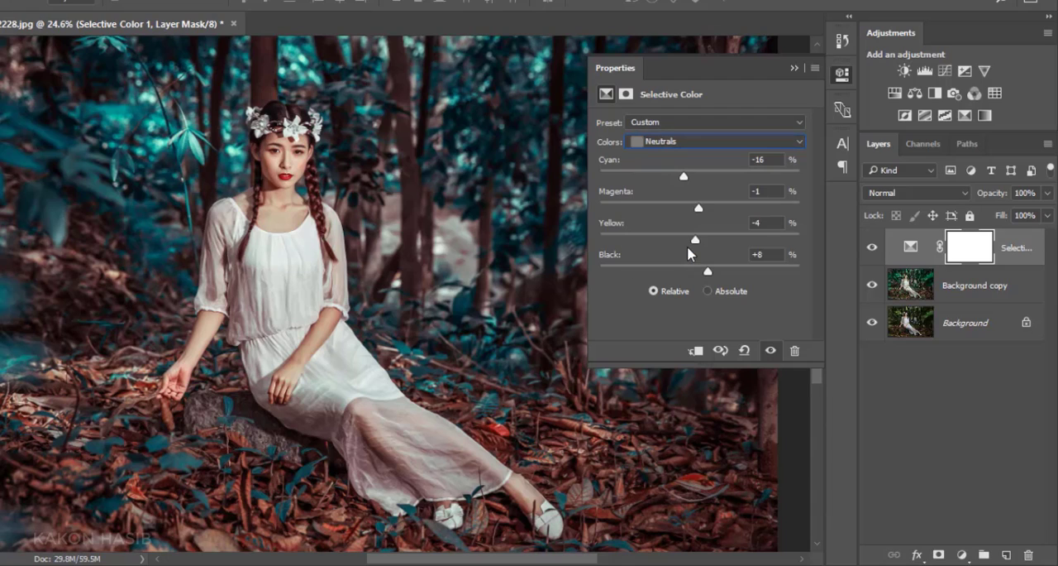
left_click(689, 149)
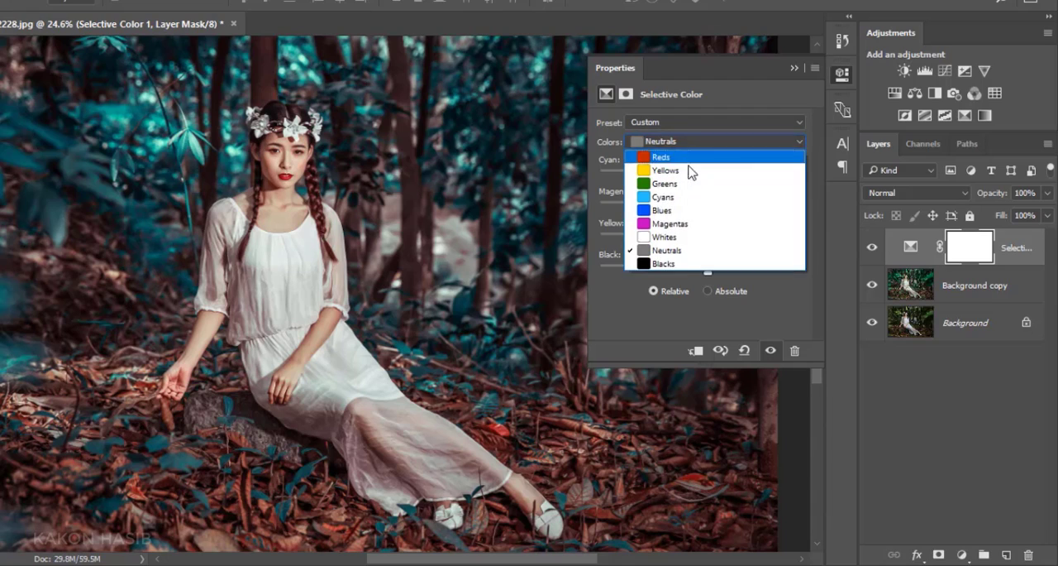
left_click(675, 263)
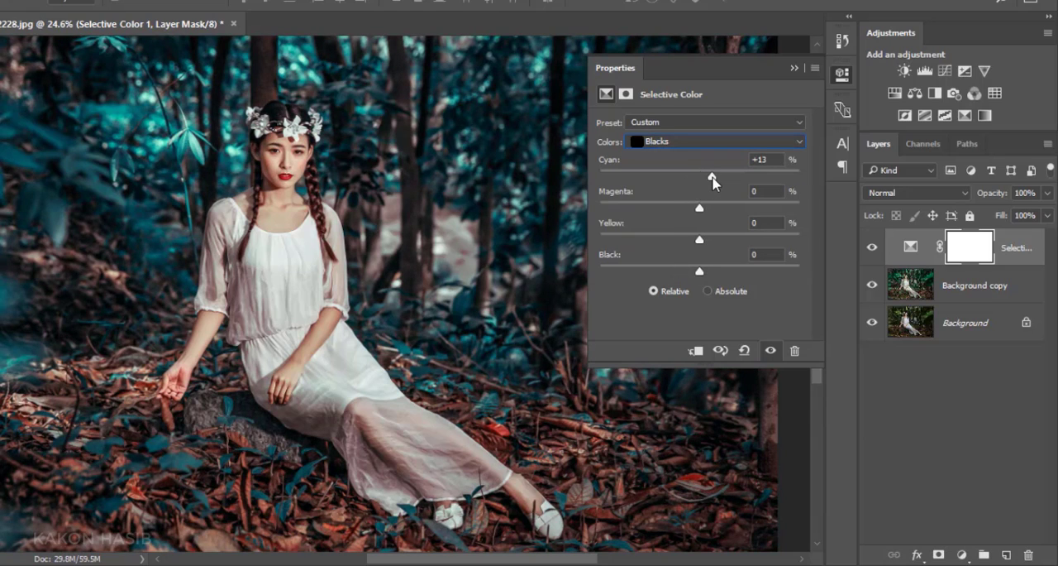
mouse_move(699, 206)
left_mouse_down()
mouse_move(707, 207)
mouse_move(699, 215)
left_mouse_up()
mouse_move(701, 240)
left_mouse_down()
mouse_move(709, 243)
mouse_move(693, 248)
left_mouse_up()
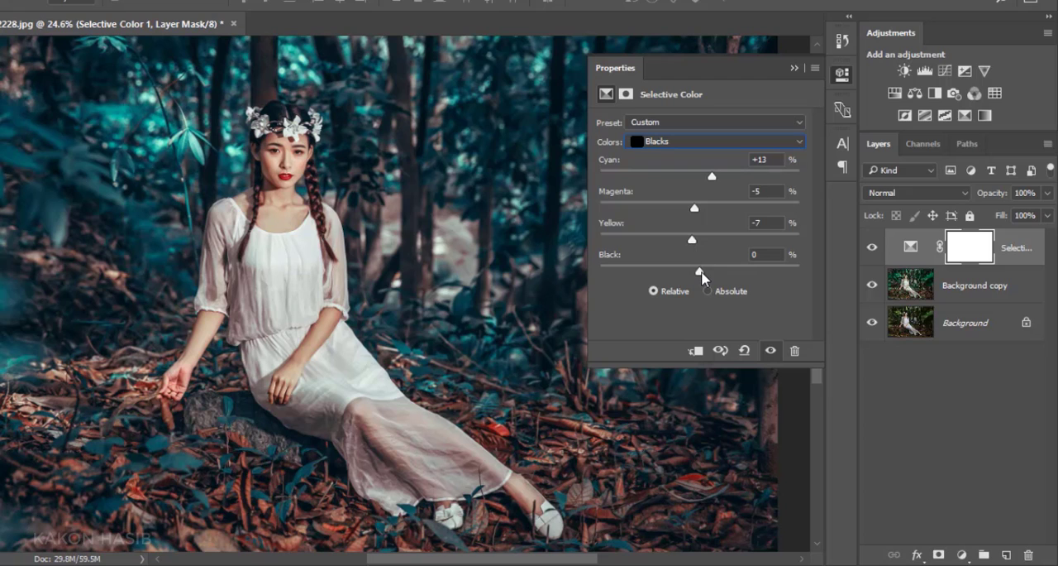
left_click_drag(706, 279, 702, 280)
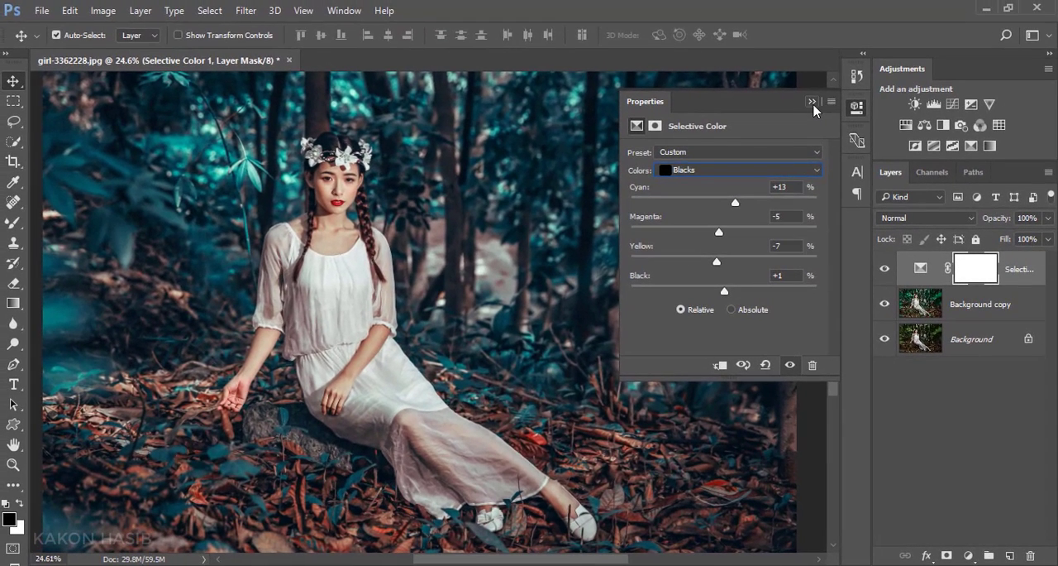
left_click(813, 104)
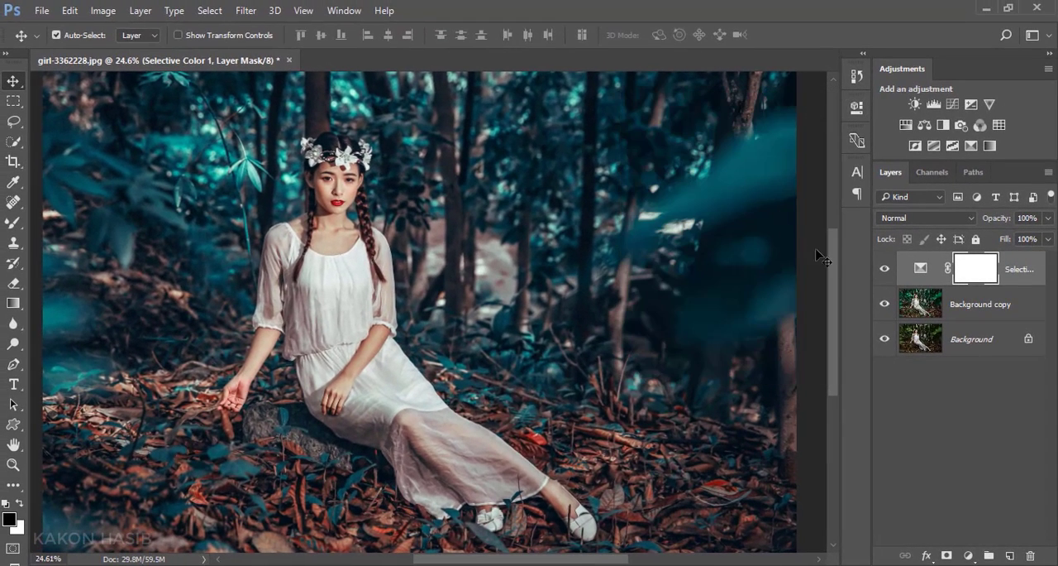
Step: Toggle the Selective Color layer's visibility to compare the image with and without the adjustment
left_click(884, 268)
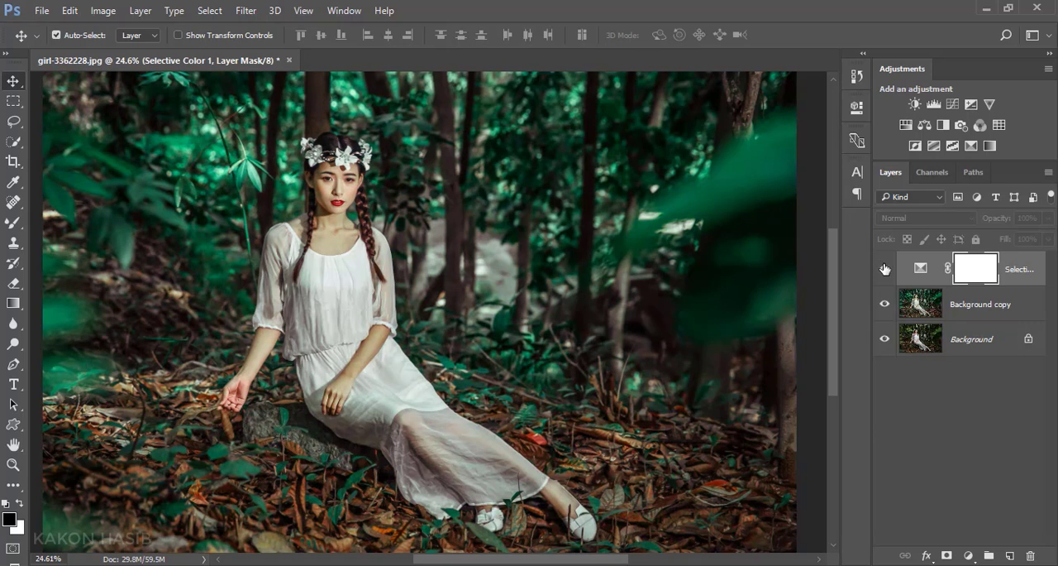
left_click(884, 268)
left_click(884, 268)
left_click(884, 268)
left_click(884, 268)
left_click(884, 269)
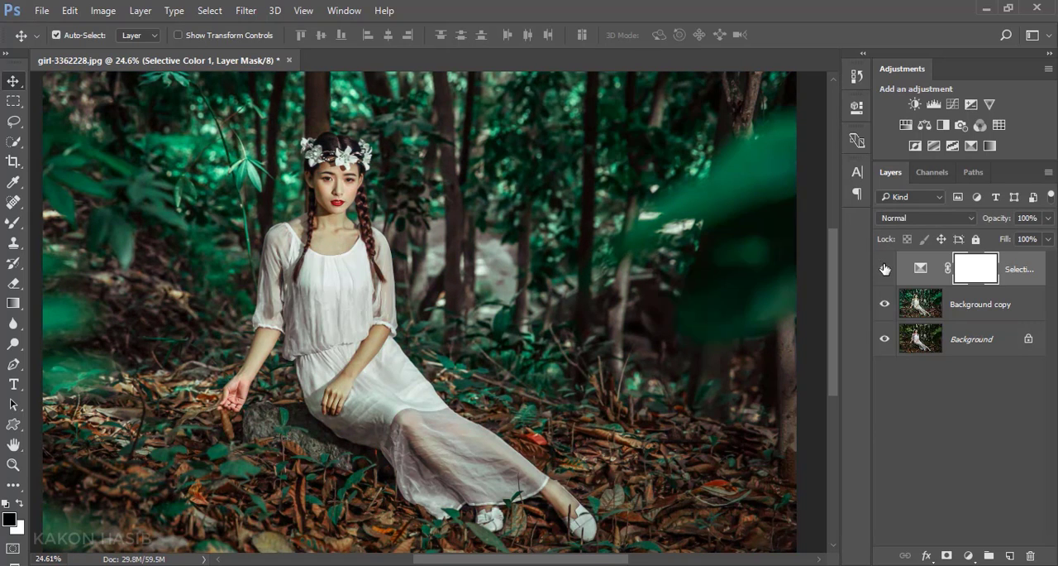
Step: Combine the Selective Color layer and Background copy into one smart object and rasterize it
left_click(1002, 319)
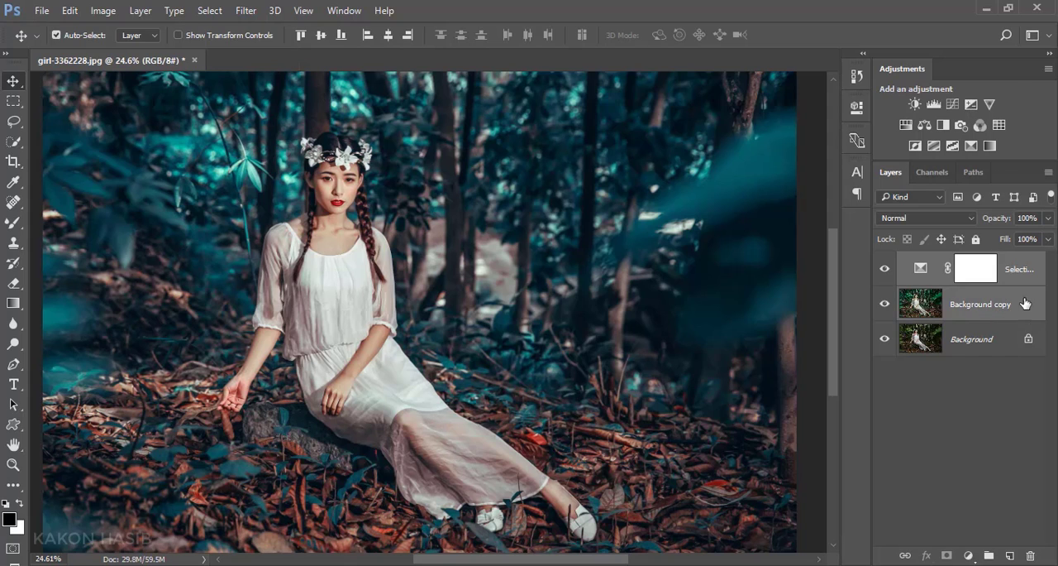
right_click(1025, 303)
left_click(808, 278)
right_click(1015, 277)
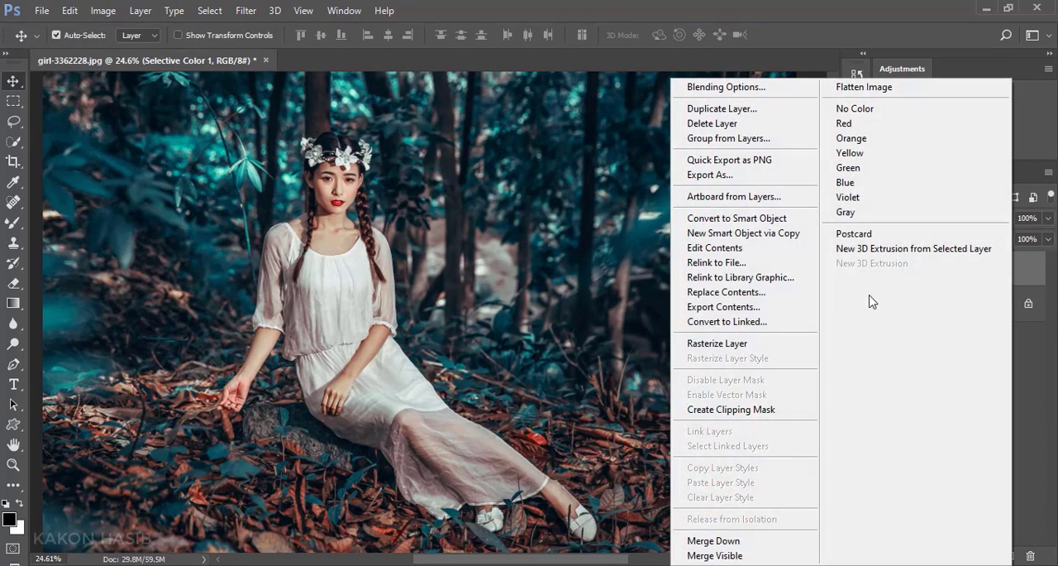
left_click(798, 345)
Step: Toggle the combined layer's visibility to compare the graded image with the original Background
left_click(885, 270)
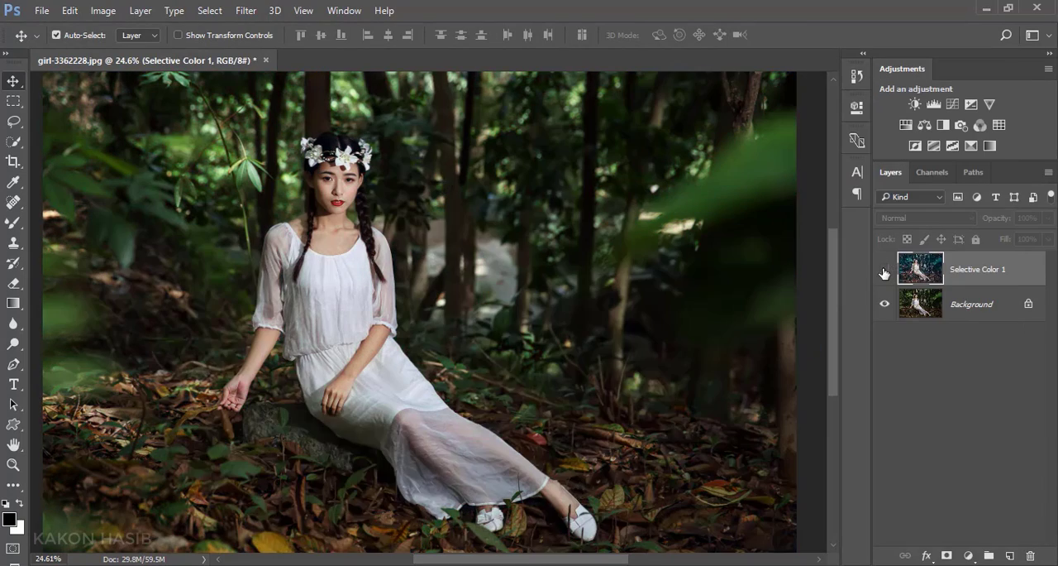
left_click(885, 271)
left_click(884, 272)
left_click(884, 273)
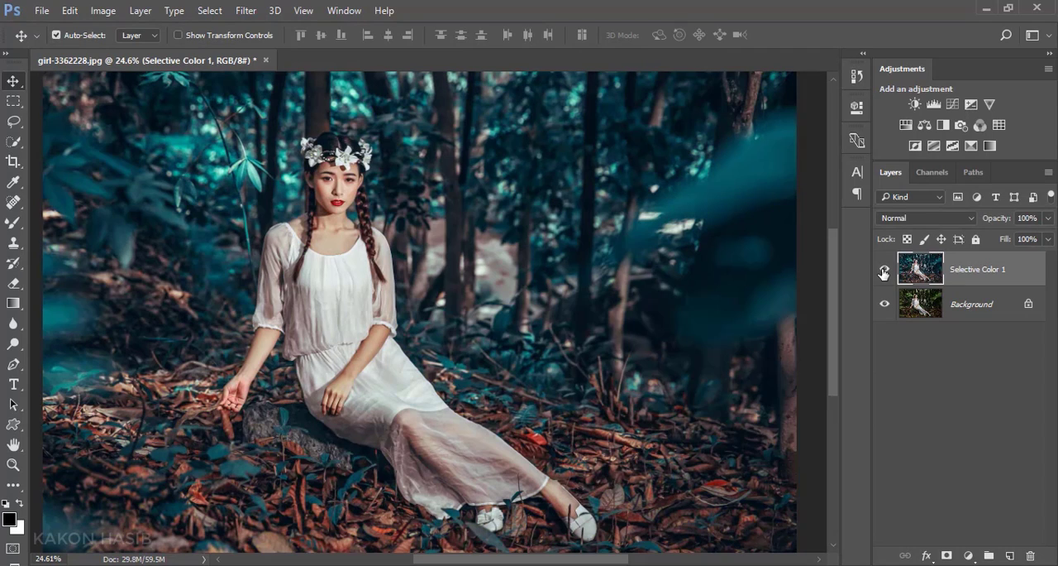
Step: Duplicate the combined layer and apply Oil Paint with Stylization 5.5, Cleanliness 3.0, Scale 0.1, Bristle Detail 0.0 and Lighting off
left_click_drag(1015, 276, 1010, 553)
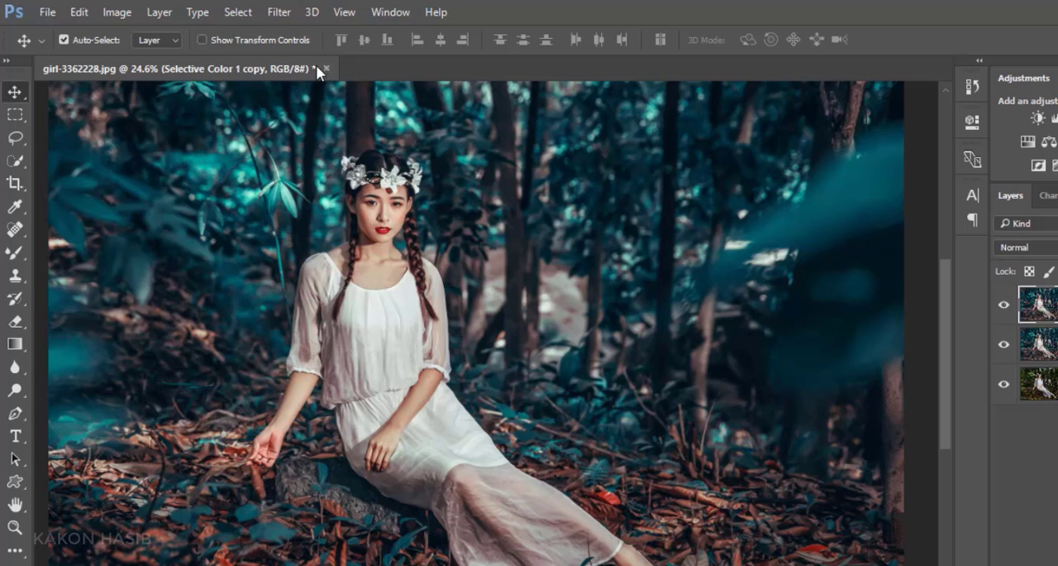
left_click(279, 12)
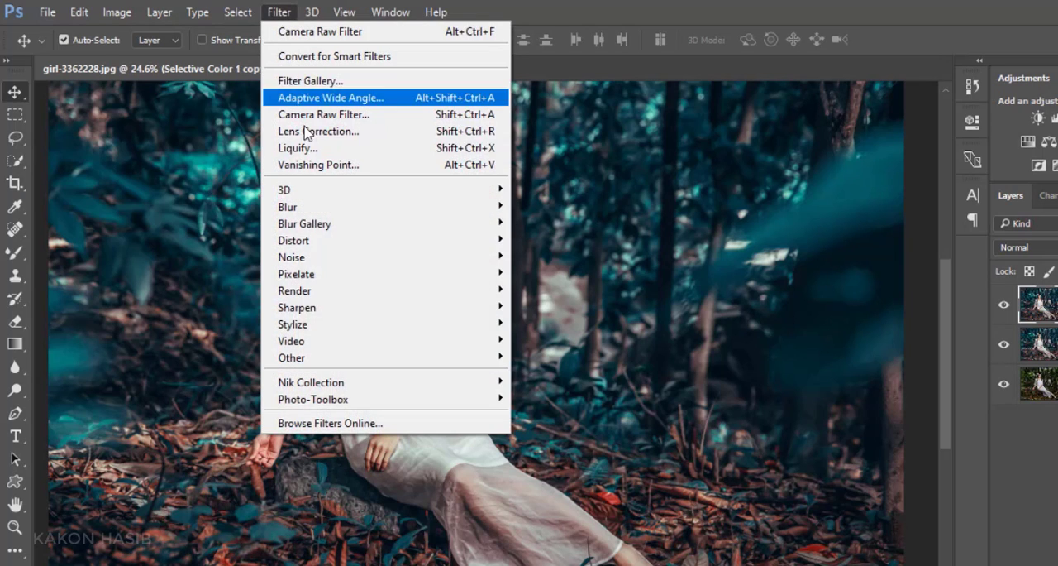
mouse_move(339, 330)
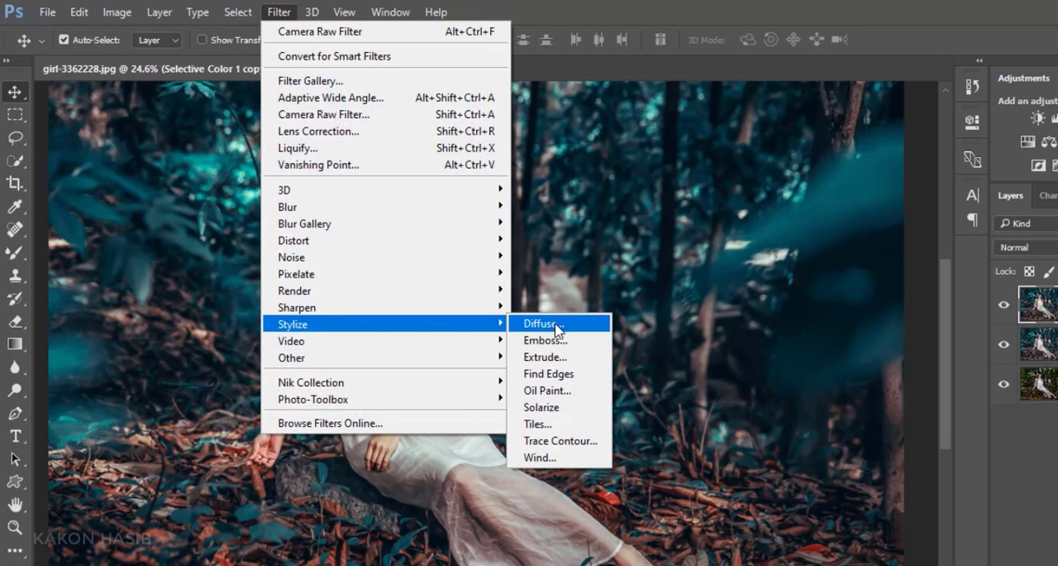
left_click(557, 392)
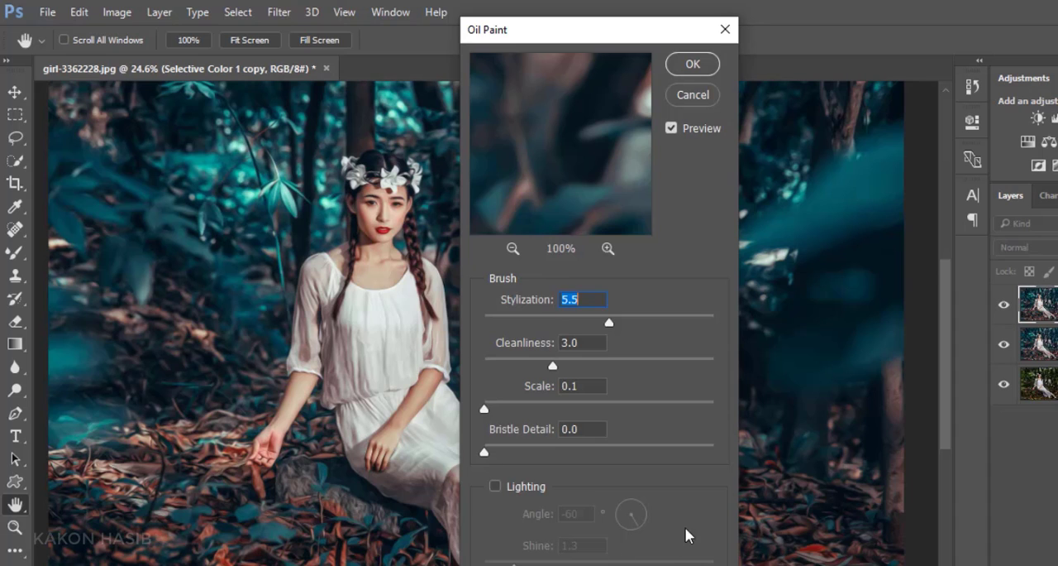
left_click(694, 66)
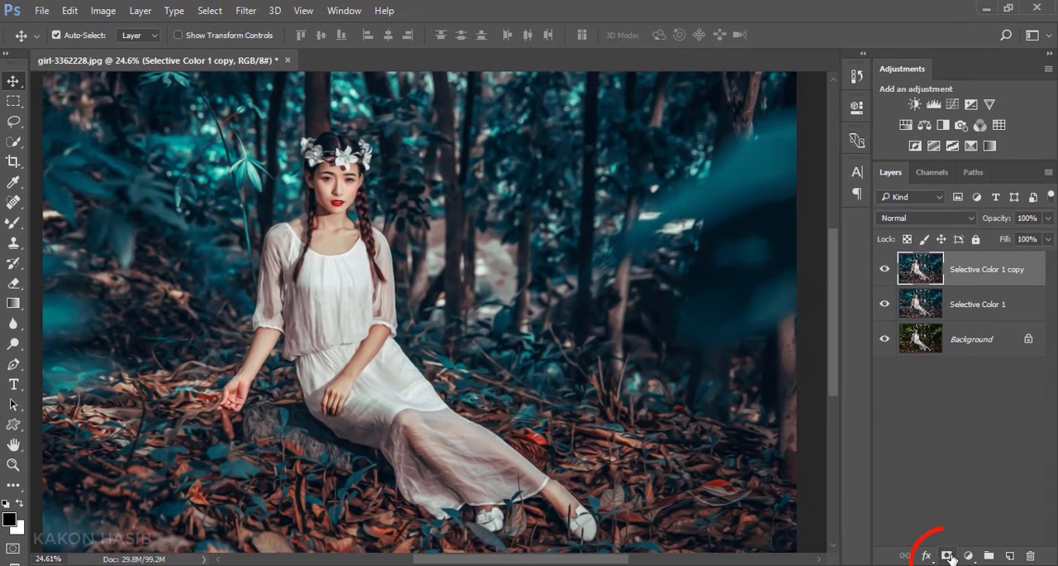
Step: Add a mask to the Oil Paint layer and paint black over the eyes and lips, enlarging the brush to 70
left_click(948, 555)
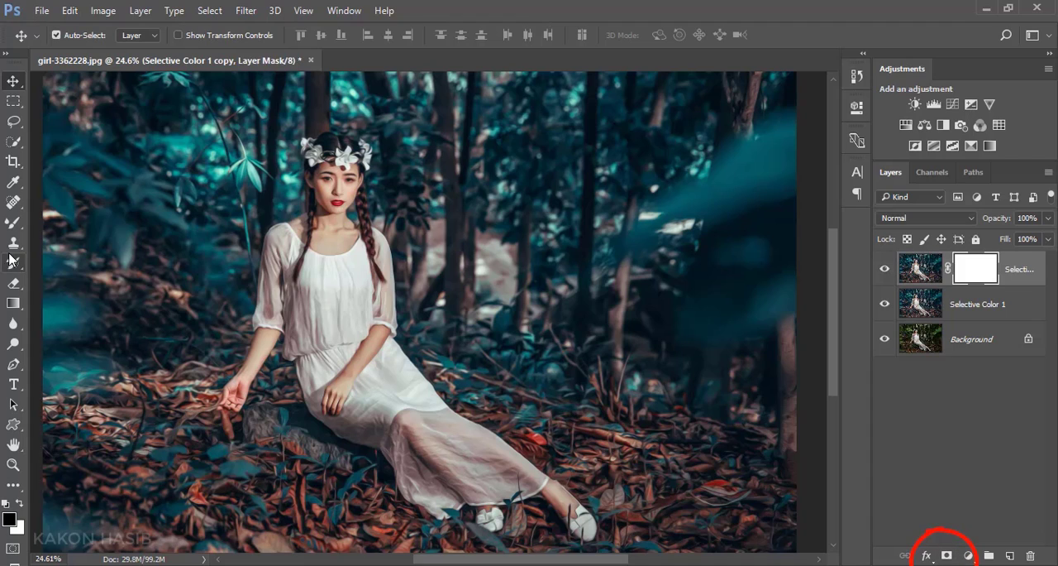
left_click(13, 224)
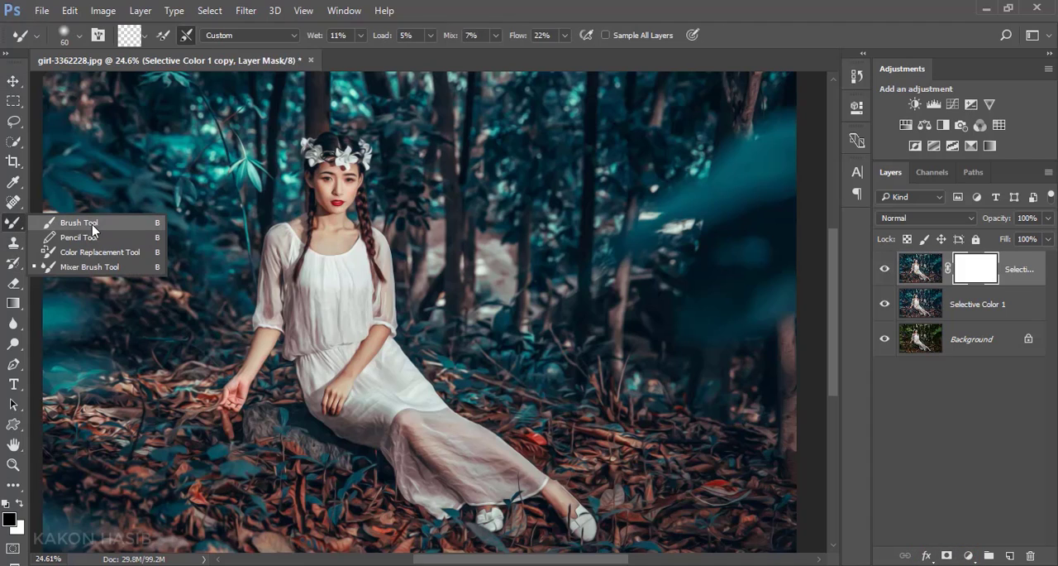
left_click(73, 230)
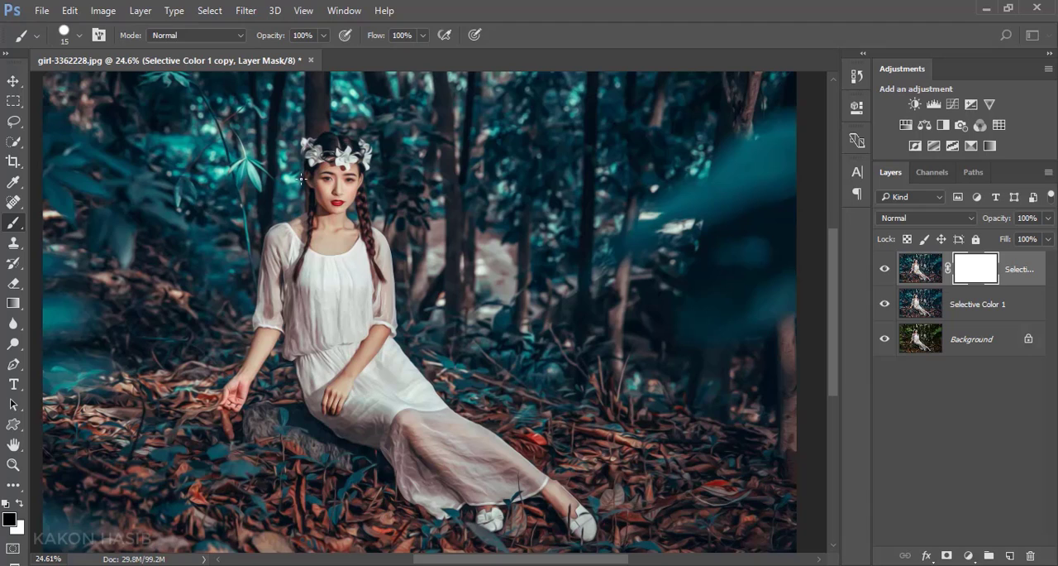
scroll(300, 178, "up", 10)
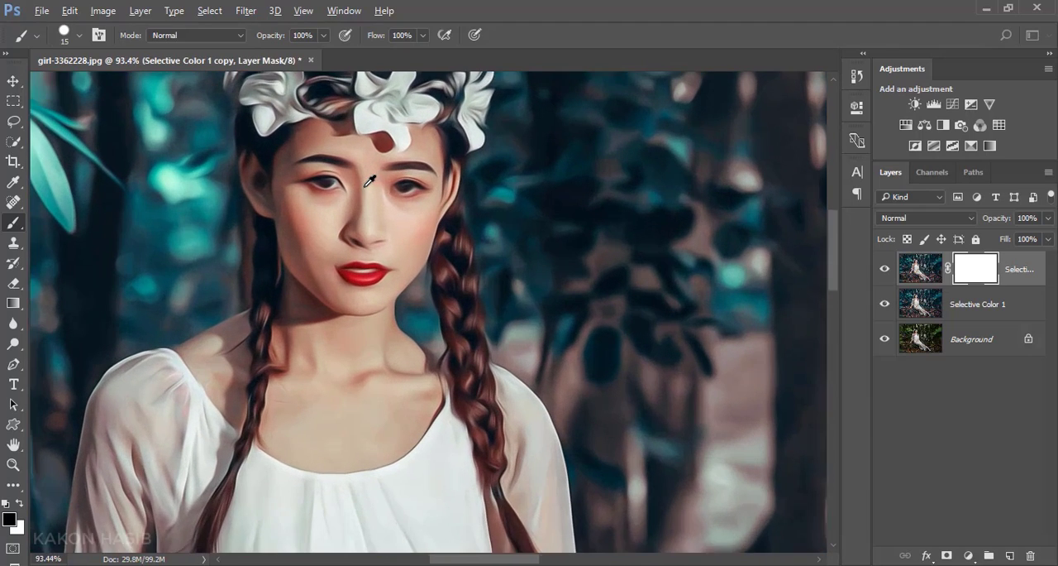
scroll(380, 207, "up", 2)
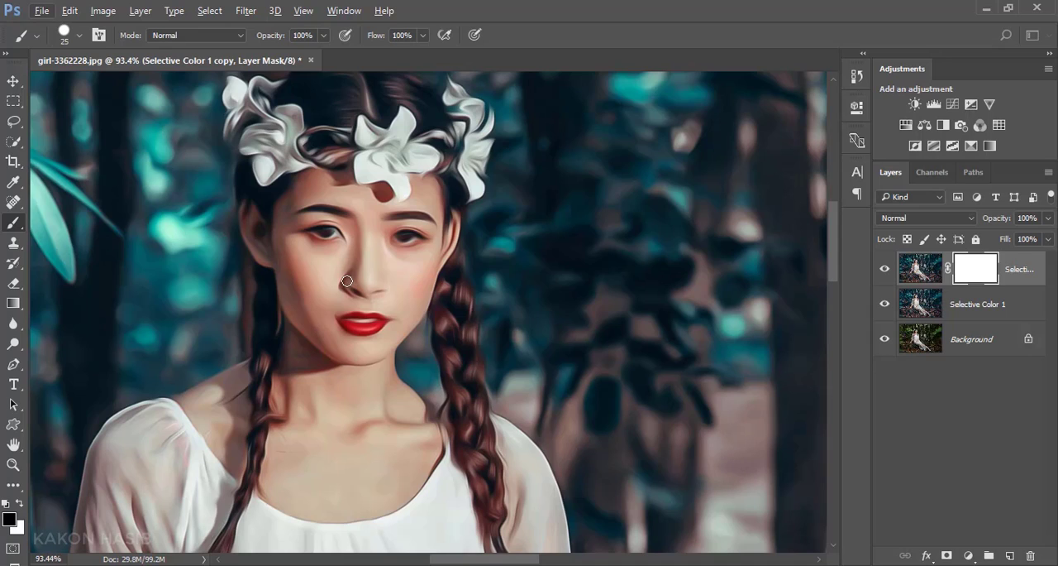
key("bracketright")
key("bracketright")
key("bracketright")
key("bracketright")
key("bracketright")
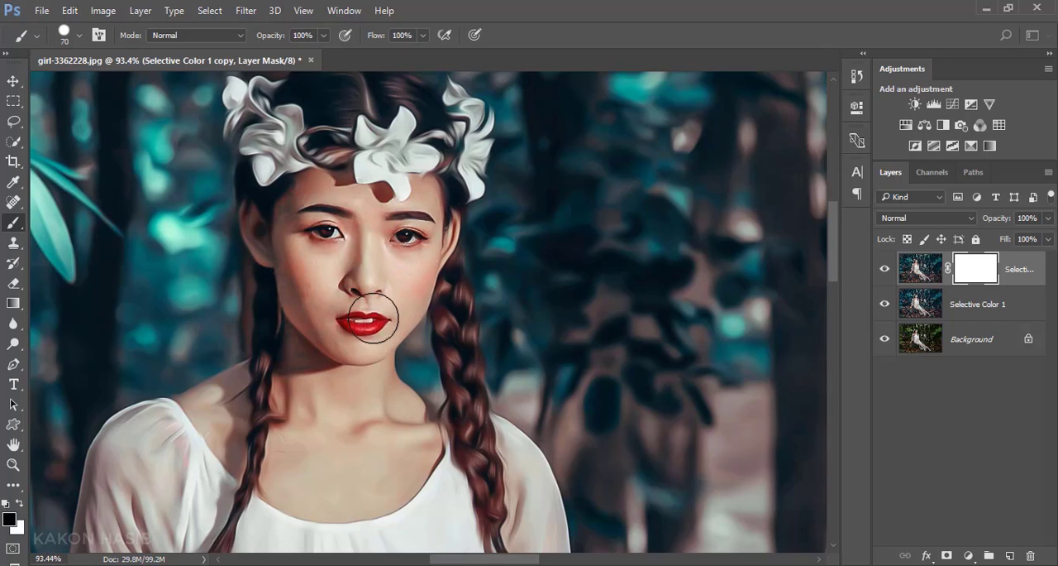
Step: Mask out more of the Oil Paint effect on the woman's face with the black brush at size 70
scroll(348, 297, "down", 2)
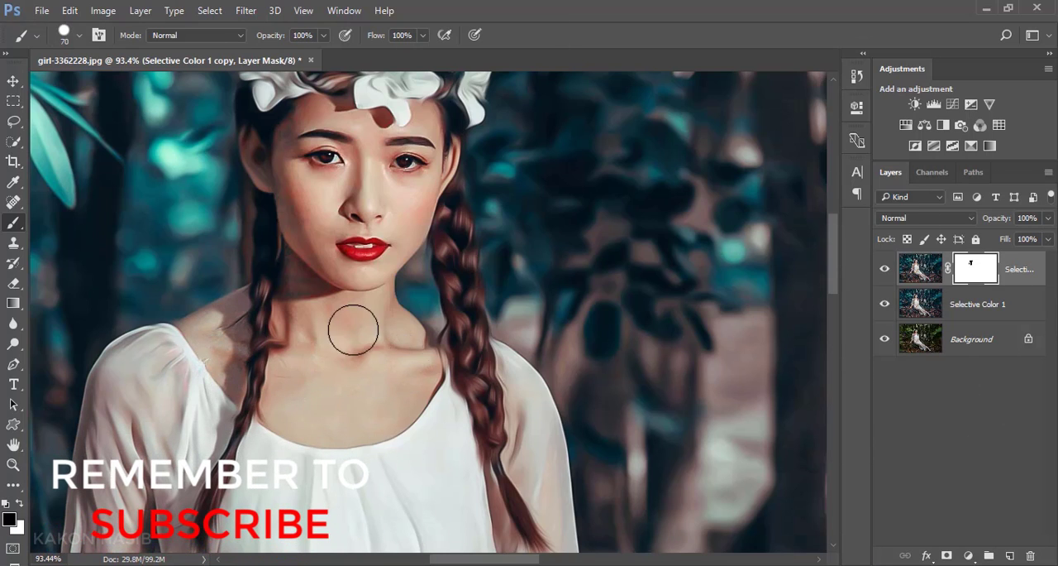
scroll(330, 305, "up", 1)
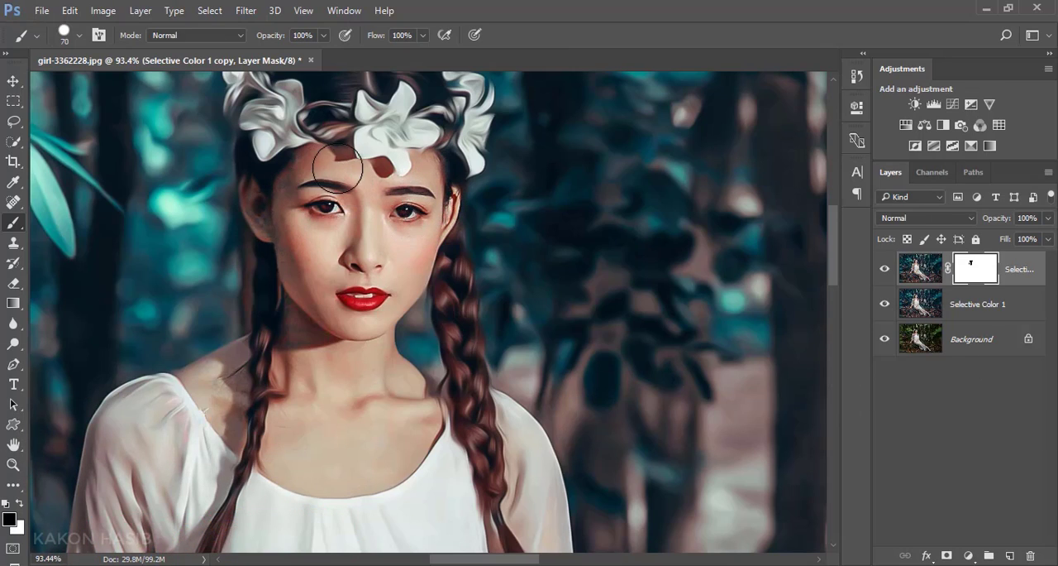
scroll(343, 219, "up", 1)
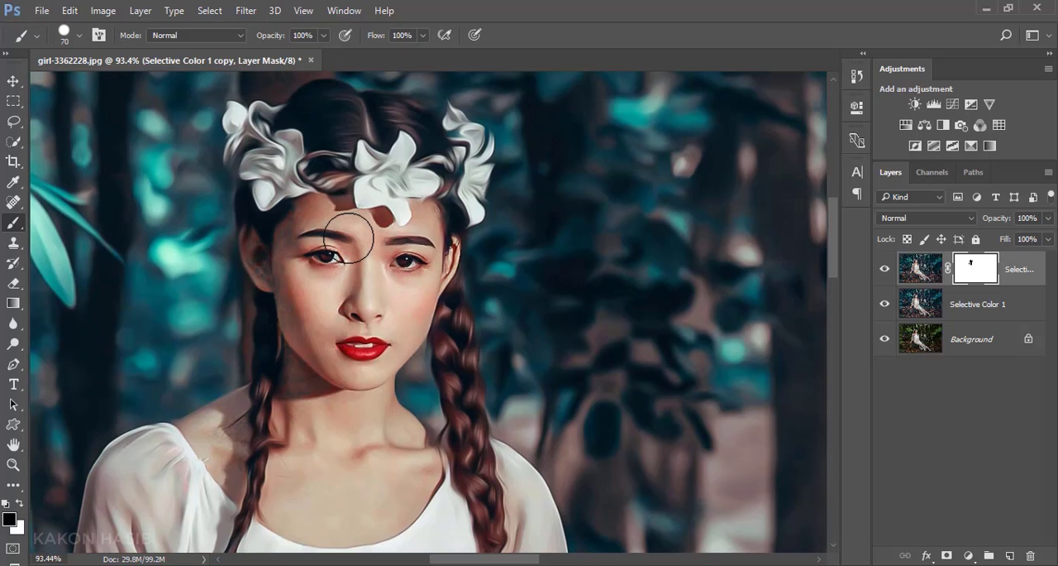
scroll(347, 240, "down", 5)
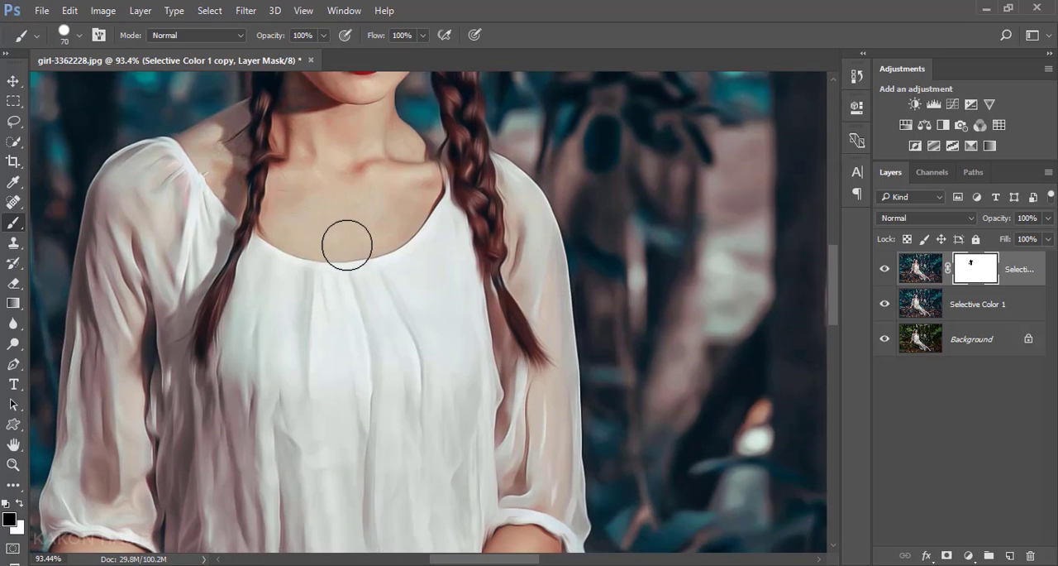
Step: Mask out the Oil Paint effect on both of the woman's hands and forearms with the black brush at size 70
scroll(348, 245, "down", 8)
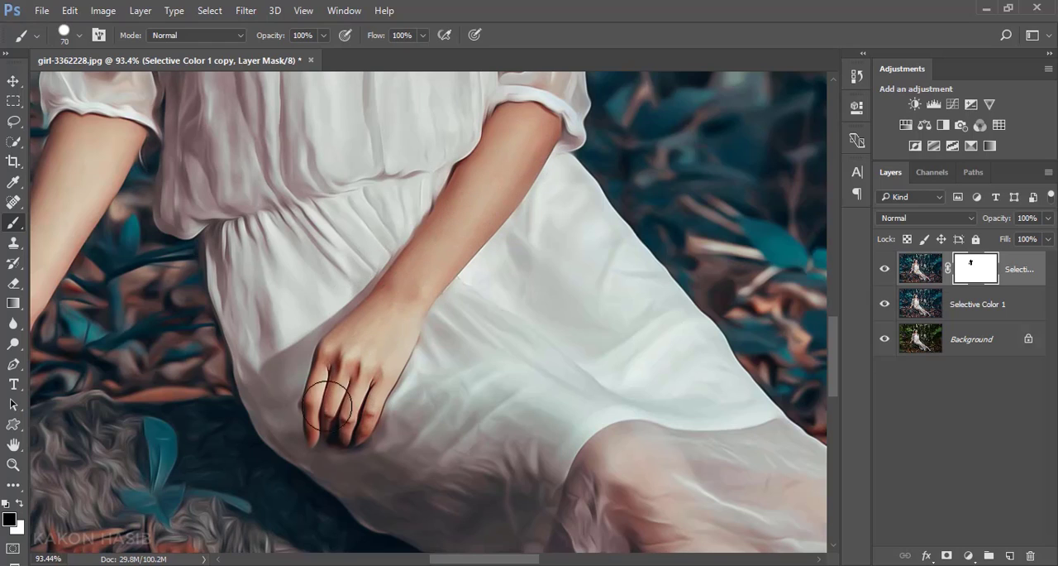
left_click_drag(328, 405, 350, 390)
left_click_drag(446, 562, 409, 562)
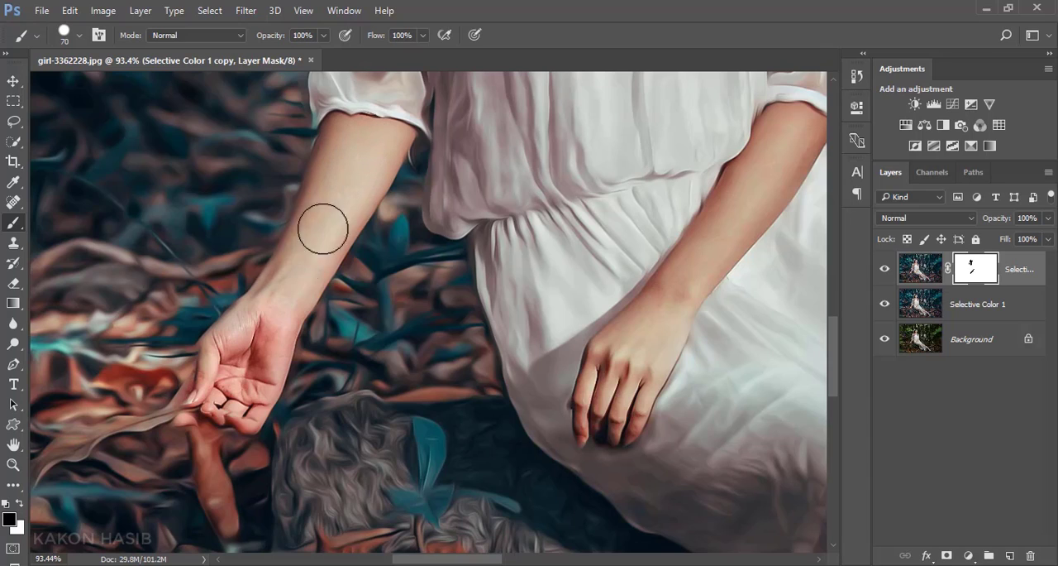
left_click_drag(240, 408, 309, 375)
scroll(463, 350, "down", 6)
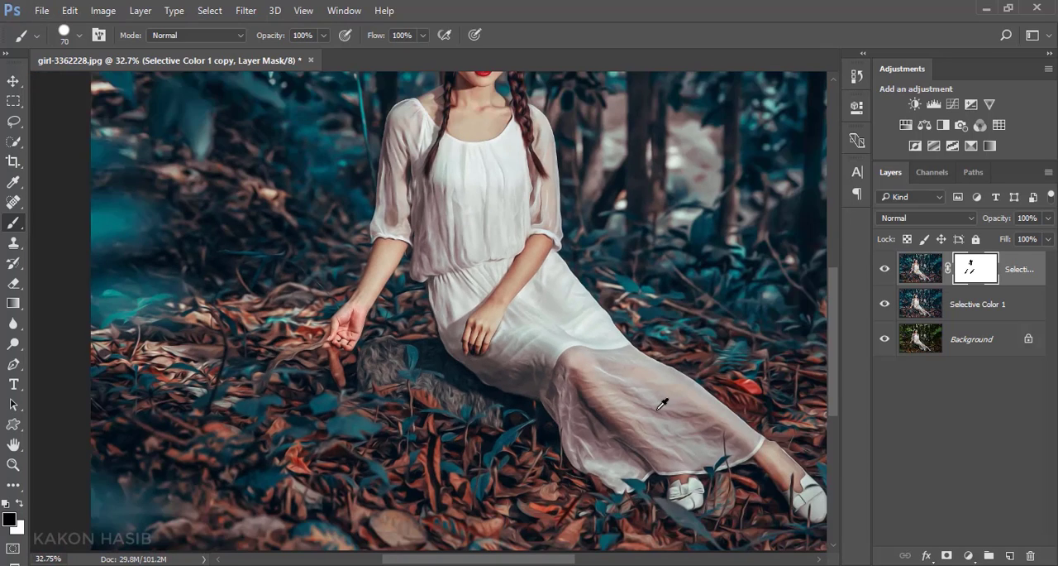
Step: Toggle the masked Oil Paint layer's visibility to compare it with the graded layer beneath across the whole image
scroll(663, 404, "down", 2)
scroll(392, 280, "up", 1)
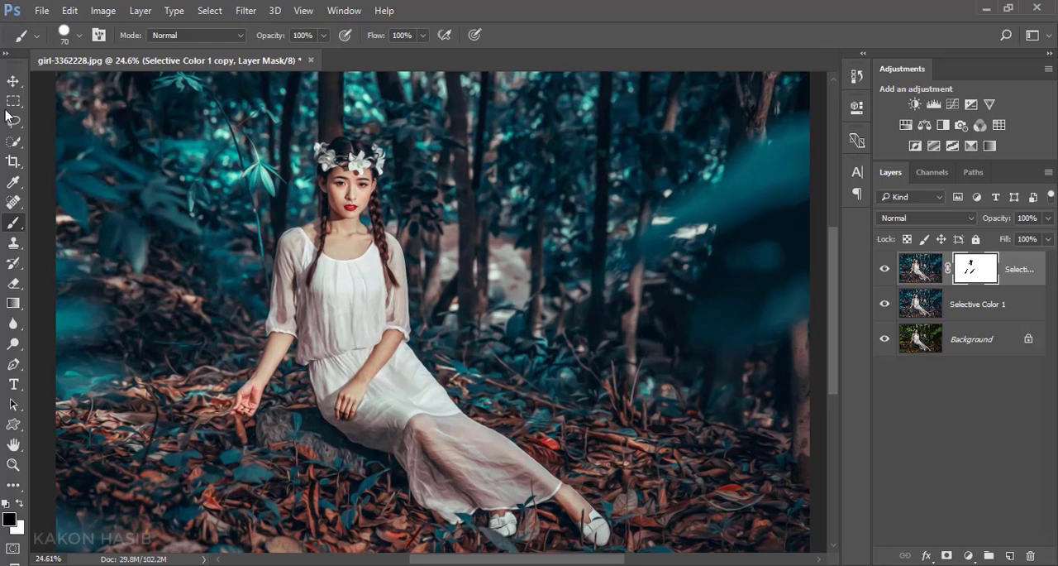
left_click(13, 80)
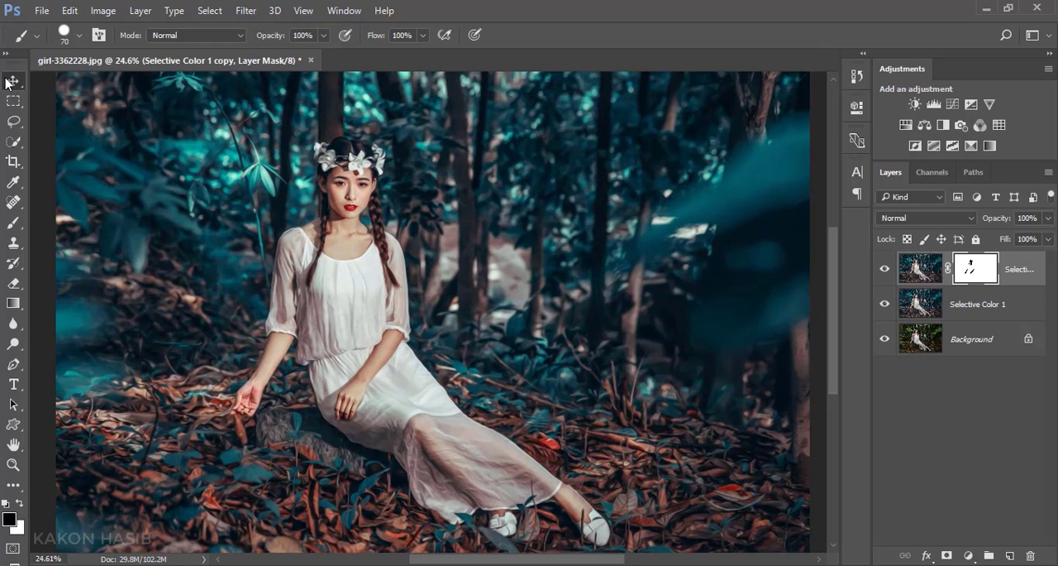
left_click(884, 271)
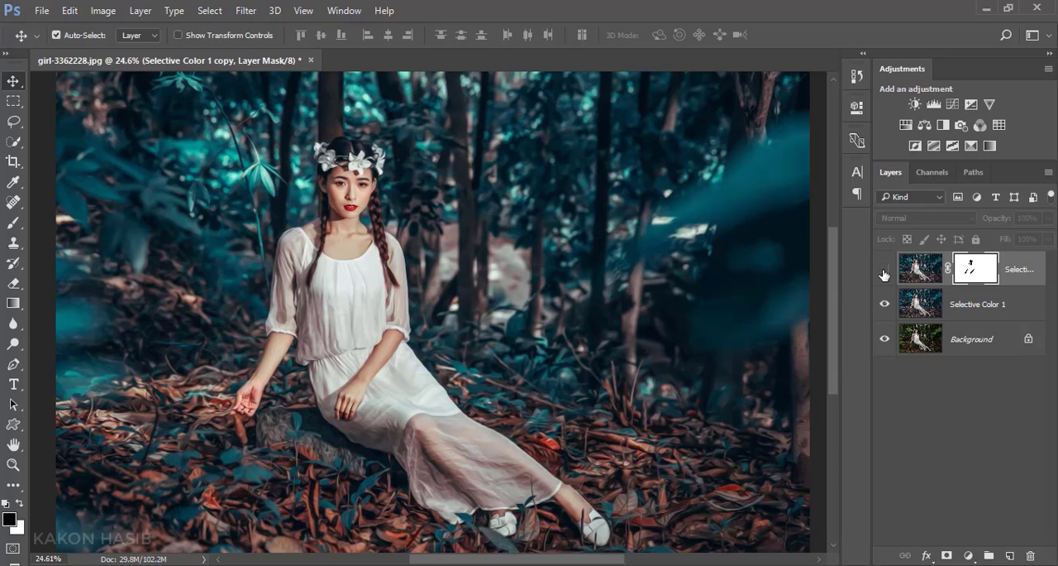
left_click(884, 271)
left_click(884, 271)
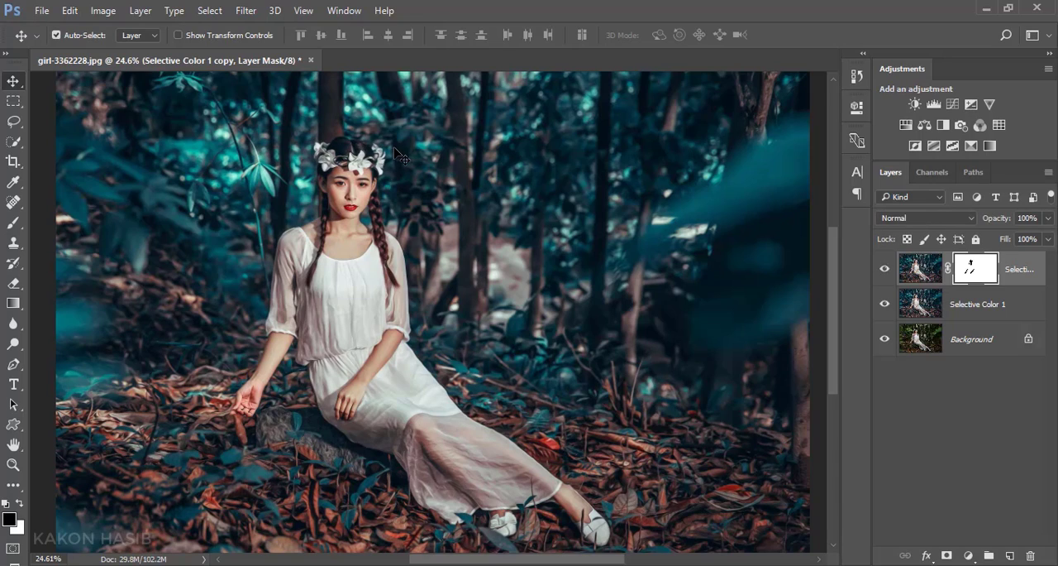
Step: Mask out the Oil Paint effect over the white flower crown with the black brush at size 70
scroll(388, 169, "up", 5)
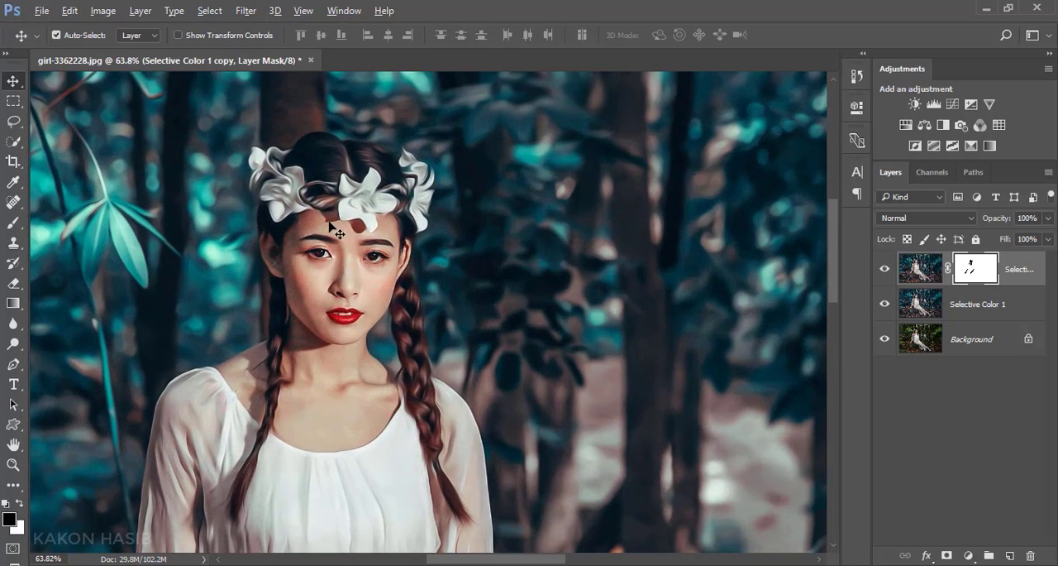
left_click(13, 224)
mouse_move(318, 203)
left_mouse_down()
mouse_move(358, 227)
mouse_move(371, 195)
mouse_move(380, 208)
mouse_move(408, 211)
mouse_move(414, 165)
mouse_move(376, 213)
mouse_move(314, 213)
mouse_move(279, 186)
mouse_move(329, 199)
mouse_move(285, 213)
mouse_move(265, 164)
left_mouse_up()
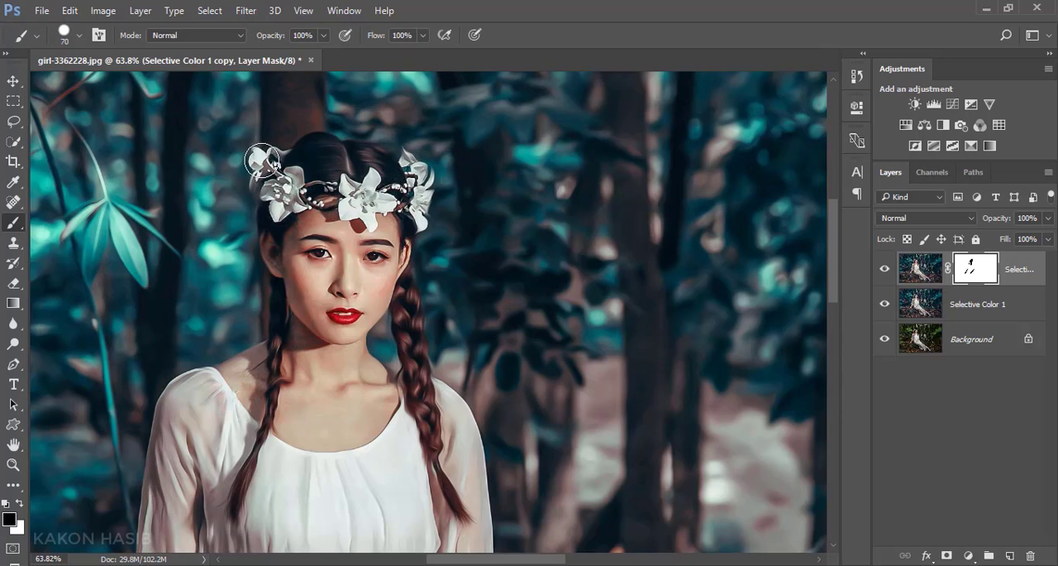
Step: Examine the masked portrait at full view and close up around the face and flower crown
scroll(337, 226, "down", 3)
scroll(371, 262, "down", 3)
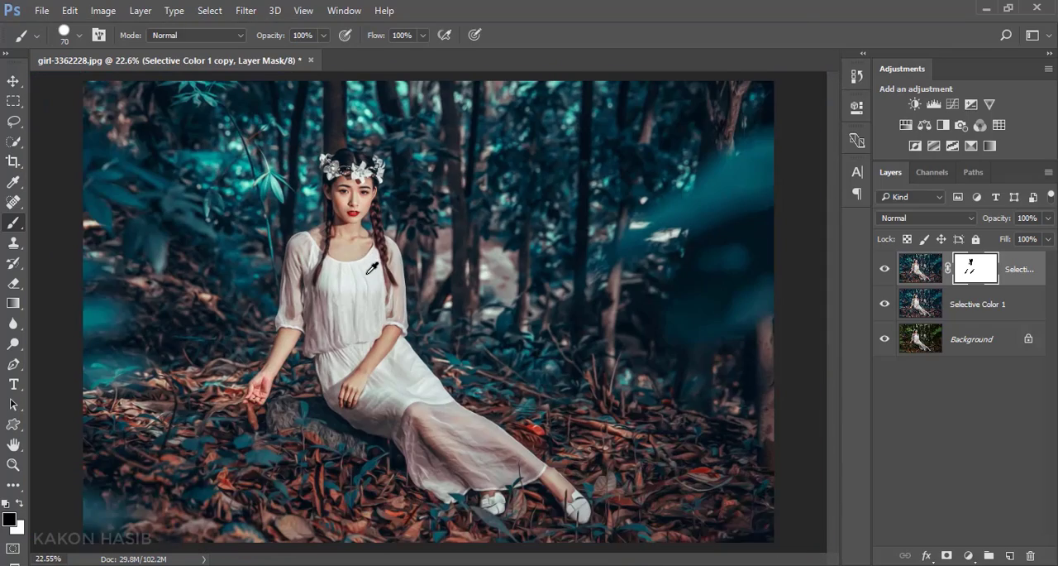
scroll(372, 268, "up", 1)
scroll(347, 186, "up", 3)
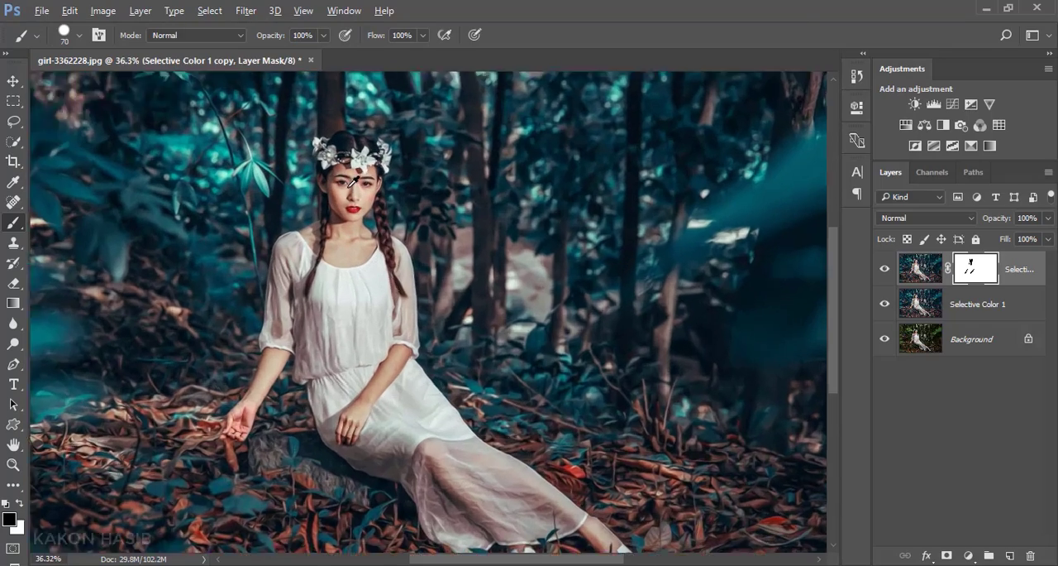
scroll(376, 191, "up", 1)
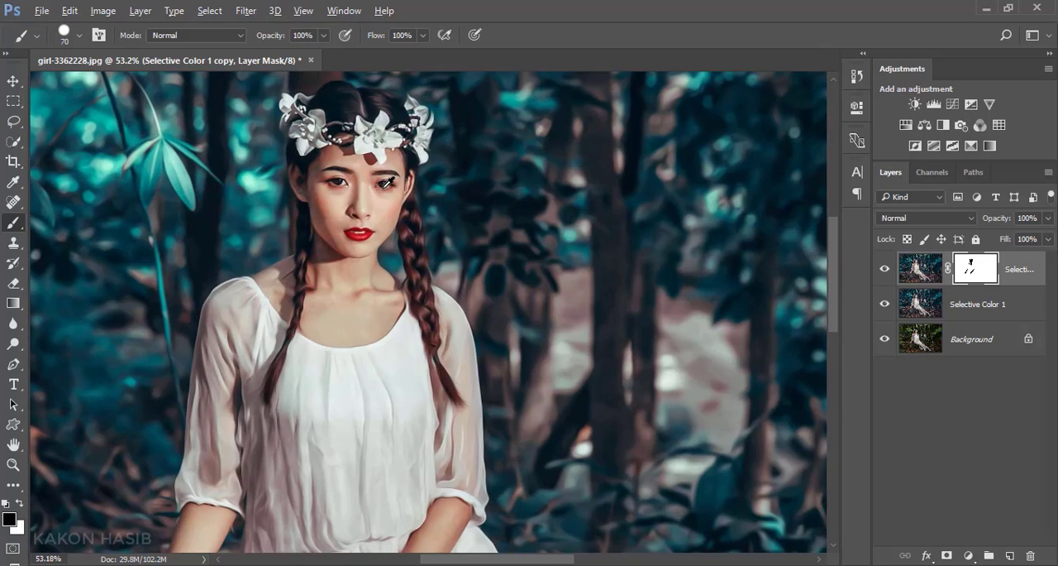
scroll(377, 192, "down", 2)
scroll(385, 186, "up", 4)
scroll(390, 181, "up", 1)
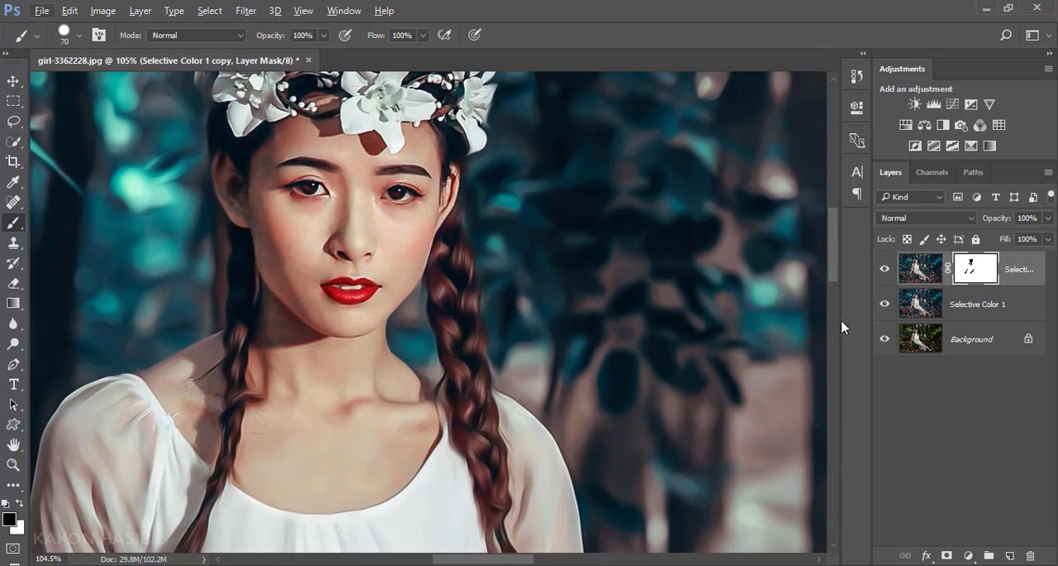
Step: Combine the Oil Paint layer and the Selective Color 1 layer into one smart object and rasterize it
left_click(1010, 306, "shift")
right_click(1009, 305)
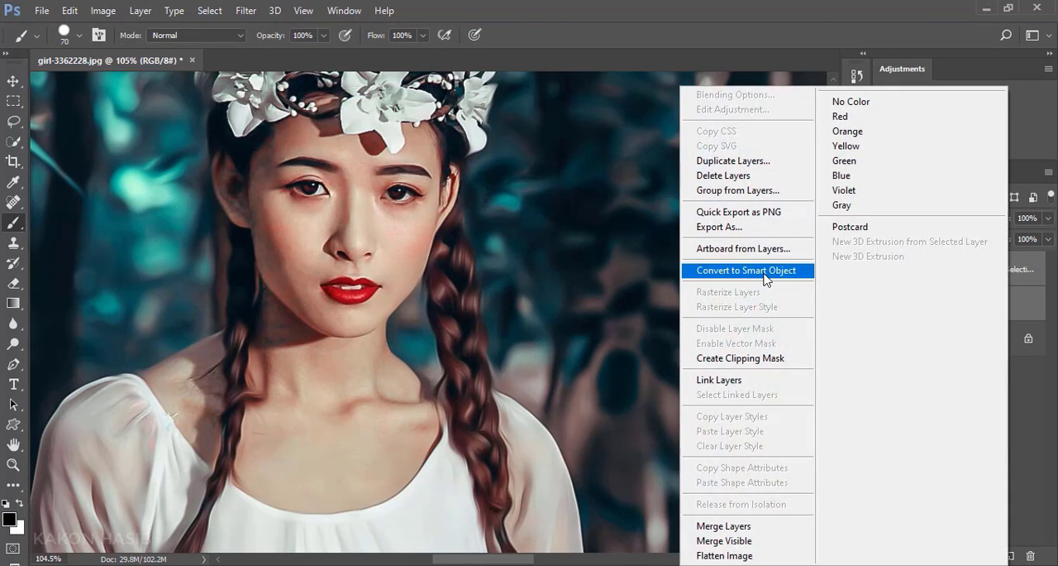
left_click(766, 280)
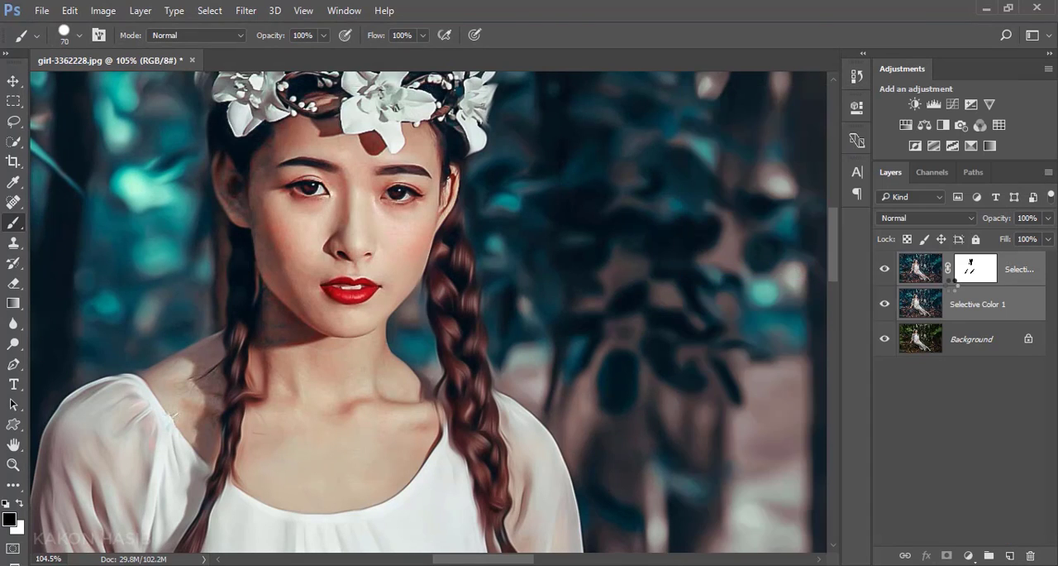
right_click(1013, 270)
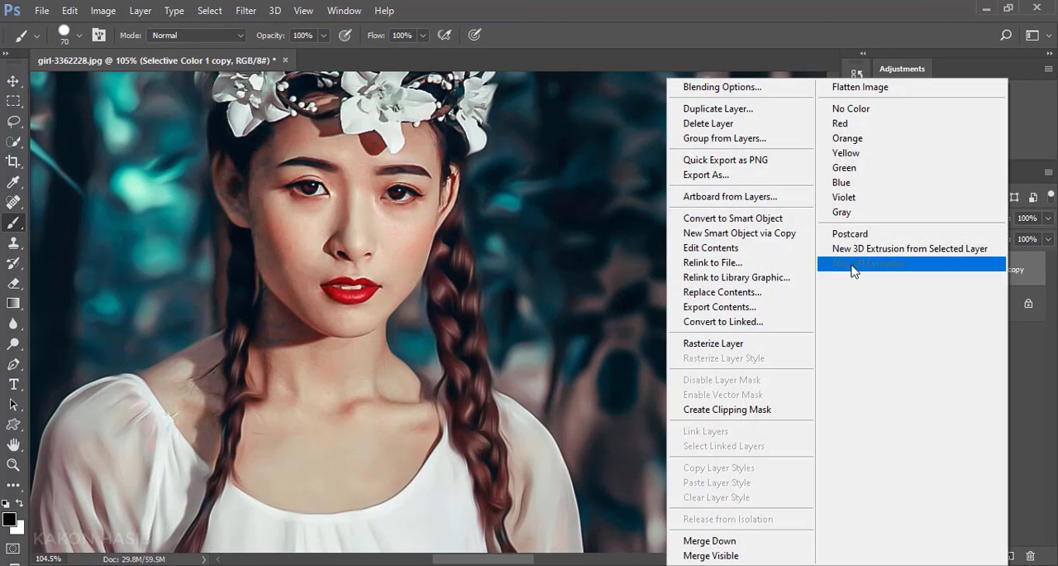
left_click(752, 343)
Step: Toggle the combined layer's visibility to compare the painted result with the original Background
key("ctrl+0")
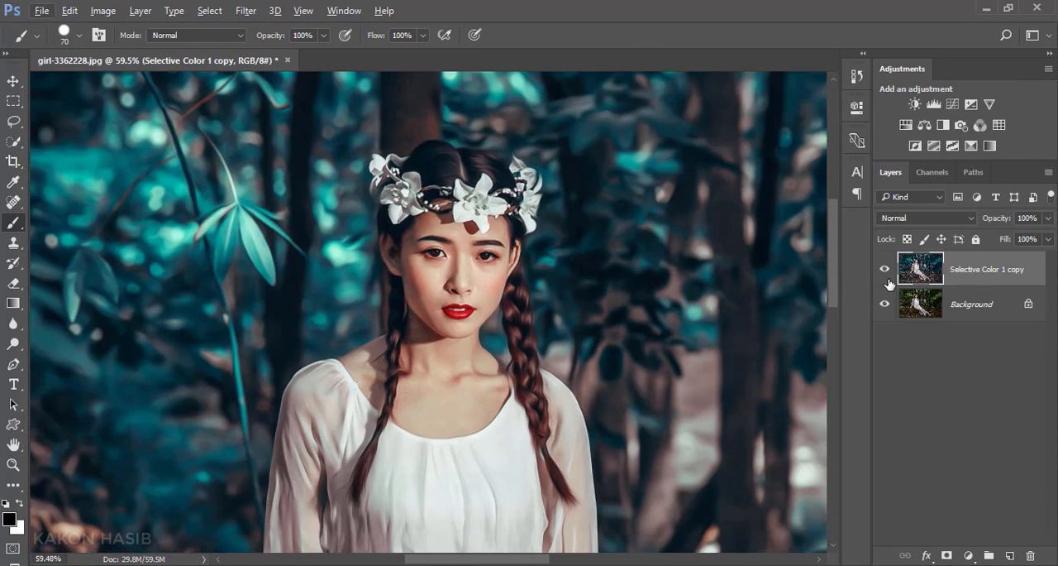
left_click(885, 270)
left_click(885, 270)
scroll(480, 318, "down", 10)
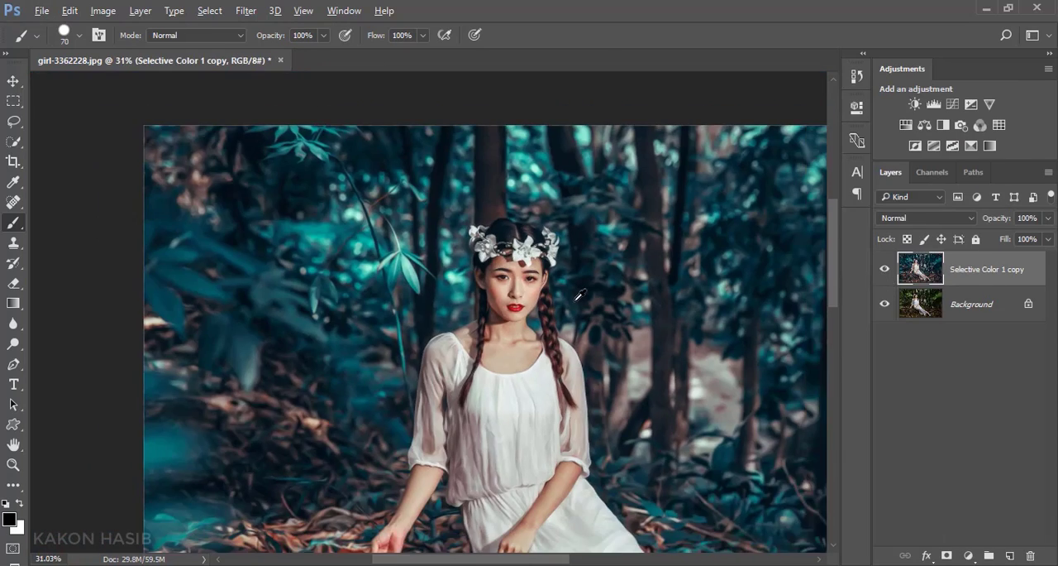
scroll(479, 318, "up", 1)
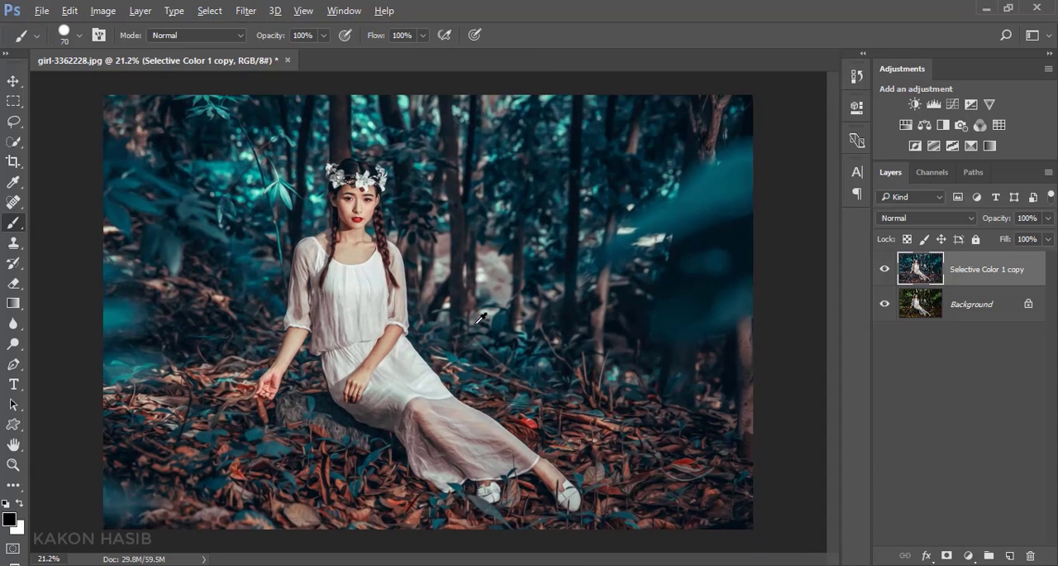
left_click(17, 82)
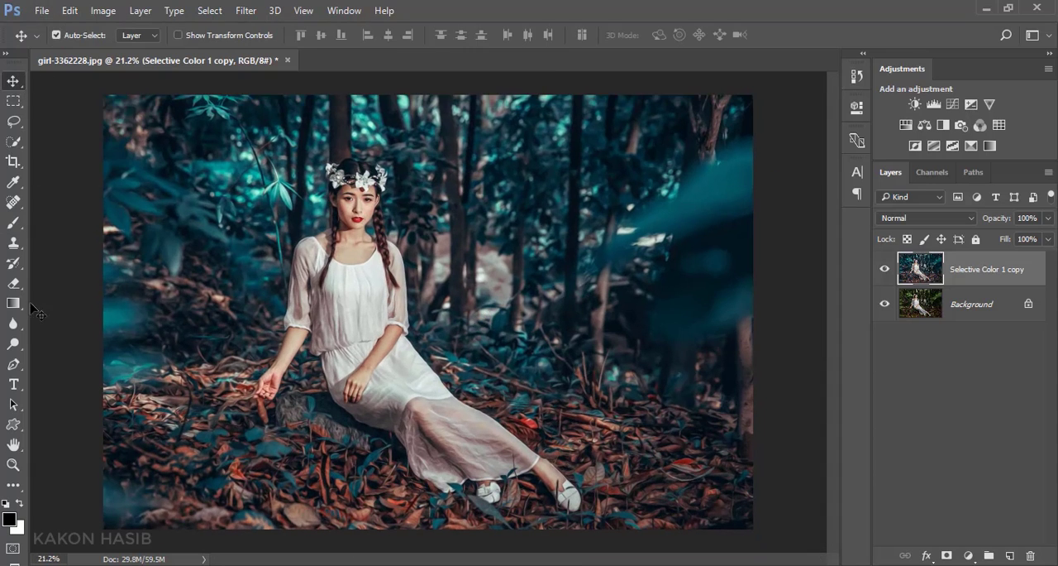
left_click(14, 222)
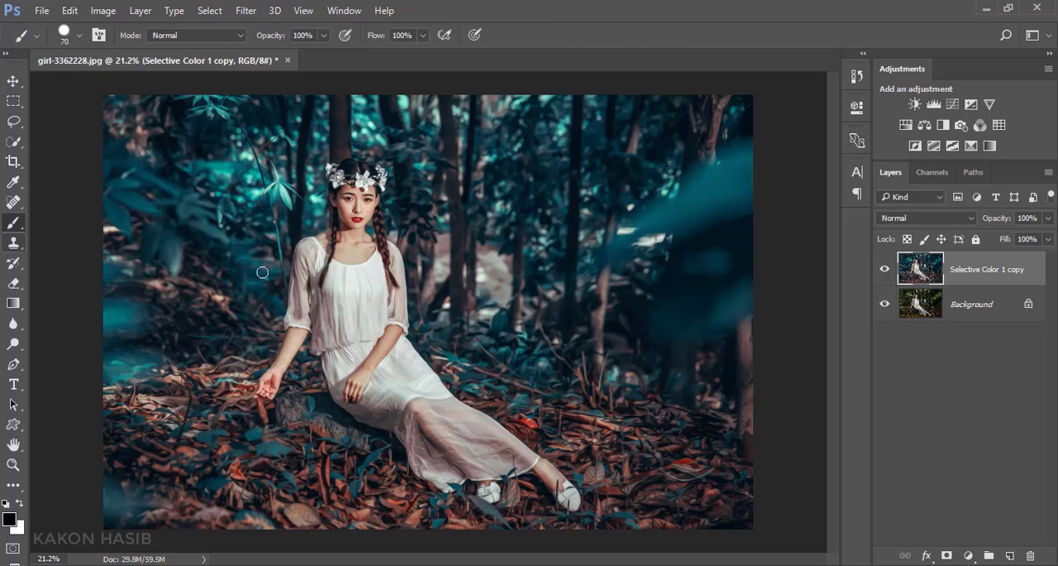
left_click(14, 83)
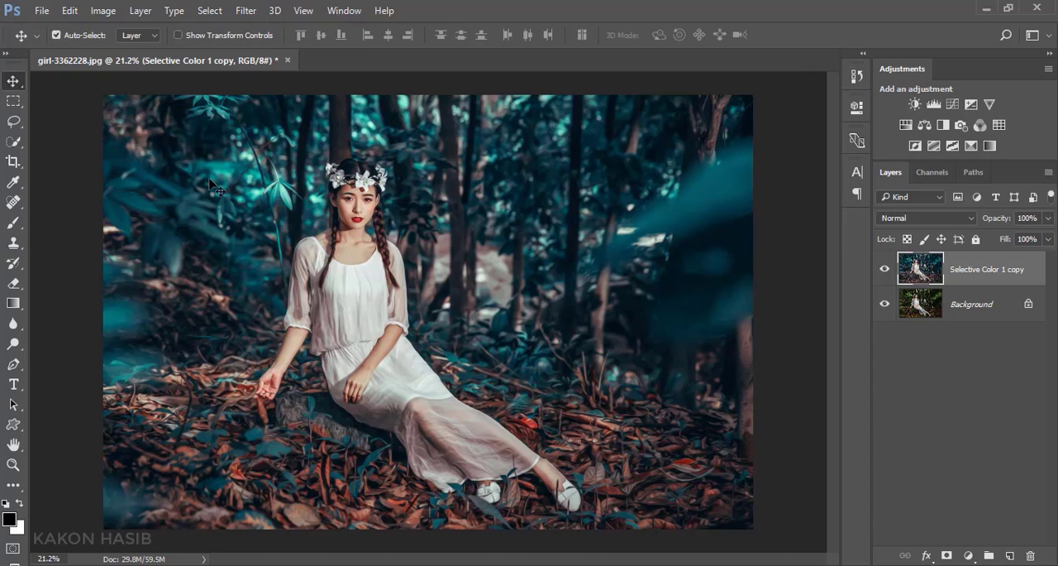
scroll(298, 263, "up", 1)
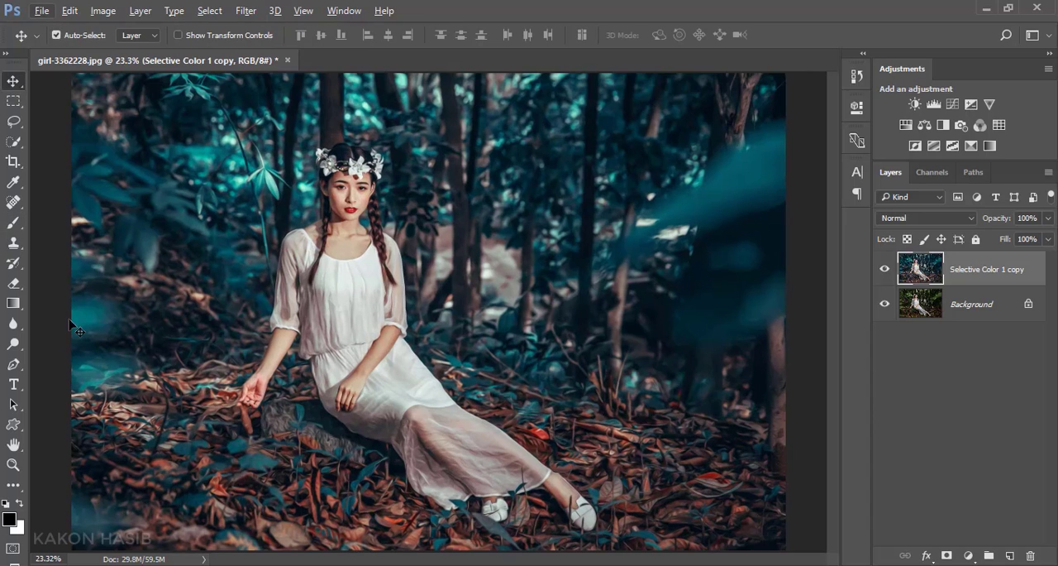
Step: Add a new layer and paint one soft white dab among the trees with a 369 px brush at 0% hardness
left_click(13, 224)
left_click(58, 225)
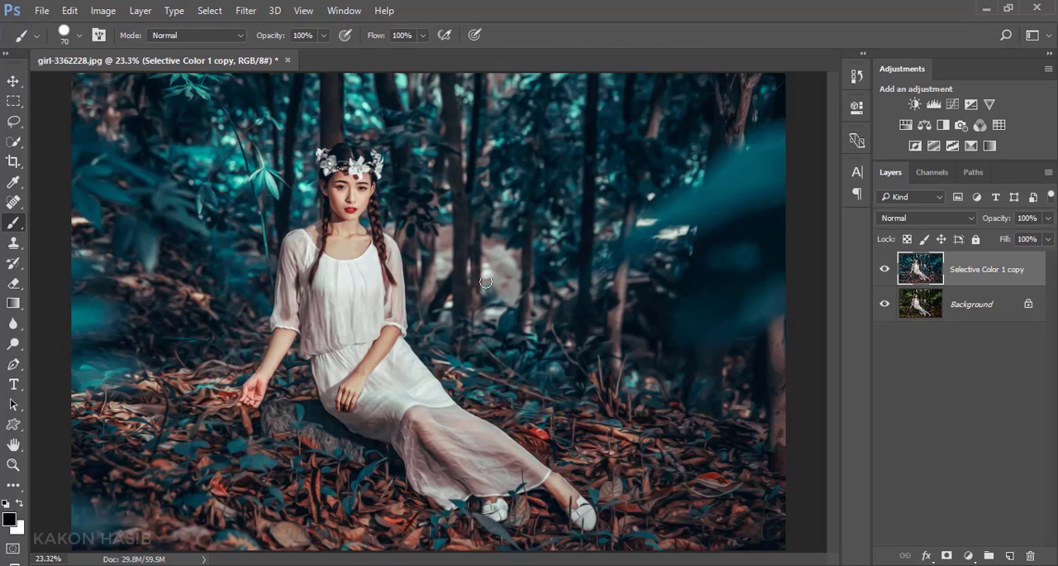
left_click(1009, 556)
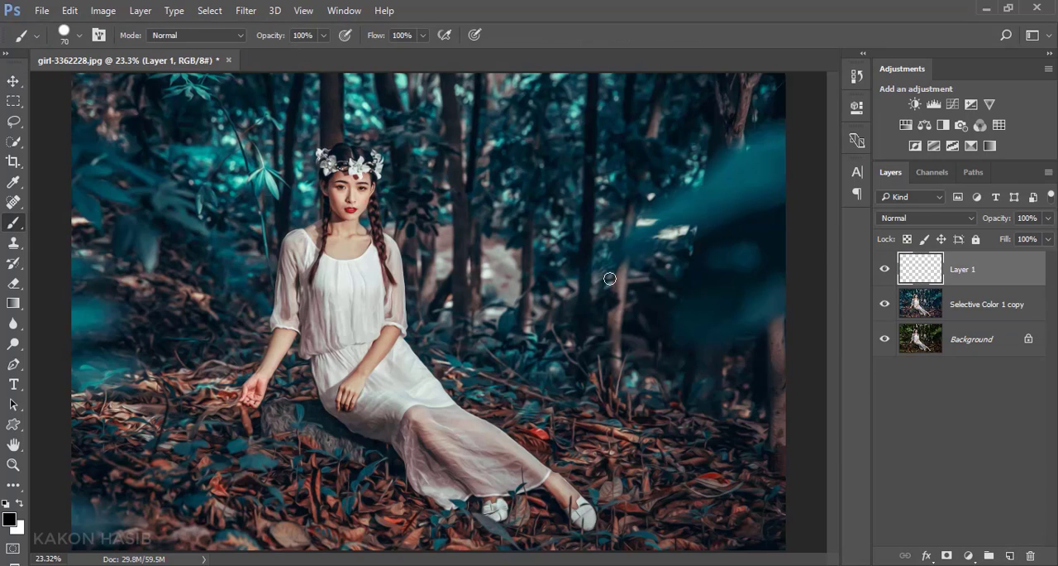
right_click(634, 296)
left_click(613, 359)
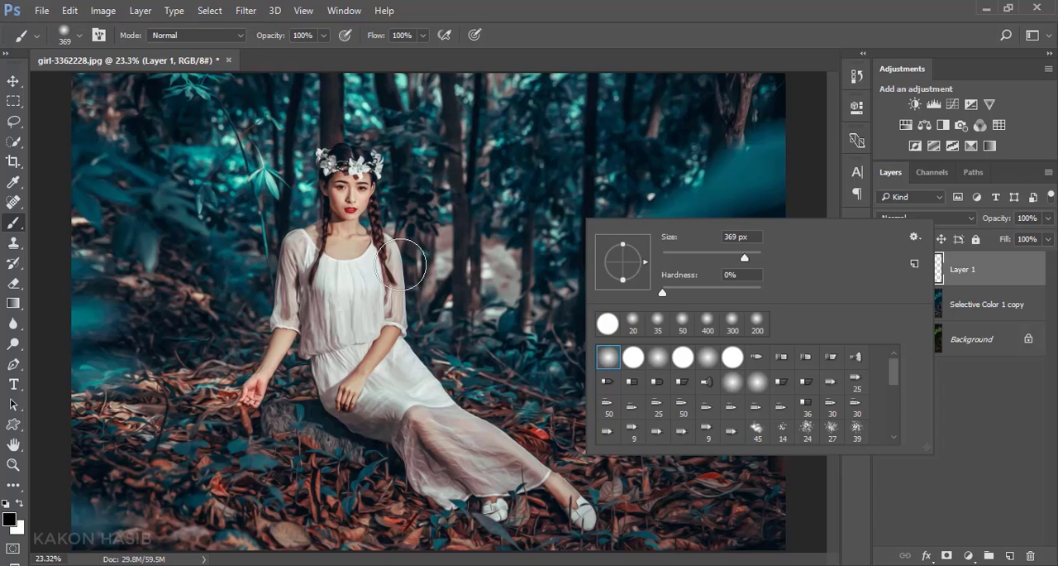
left_click(20, 502)
left_click(539, 222)
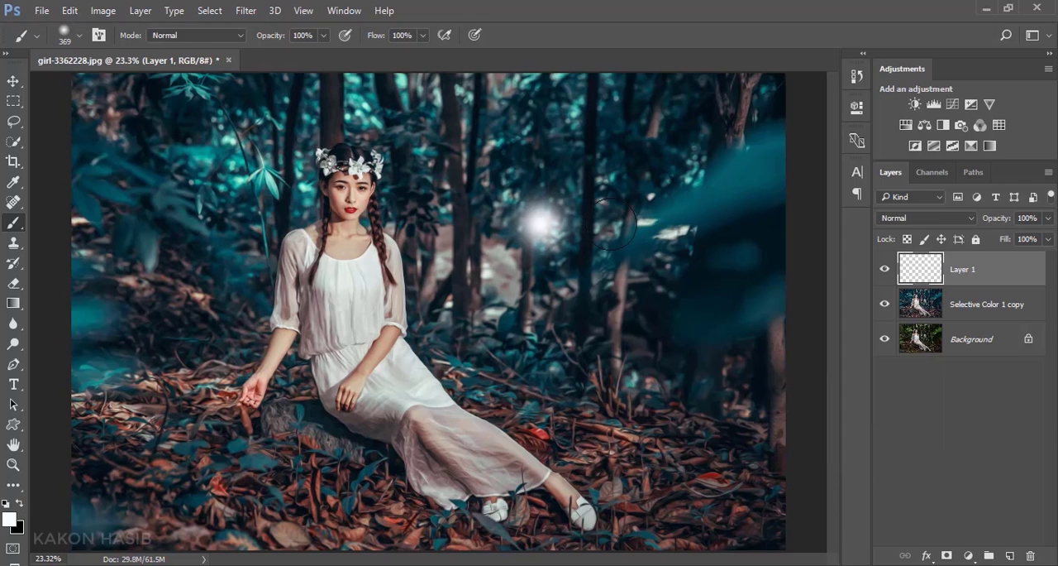
Step: Set the white dab's layer to Soft Light, scale it to about 533%, and place it over the woman's head and upper body
left_click(888, 219)
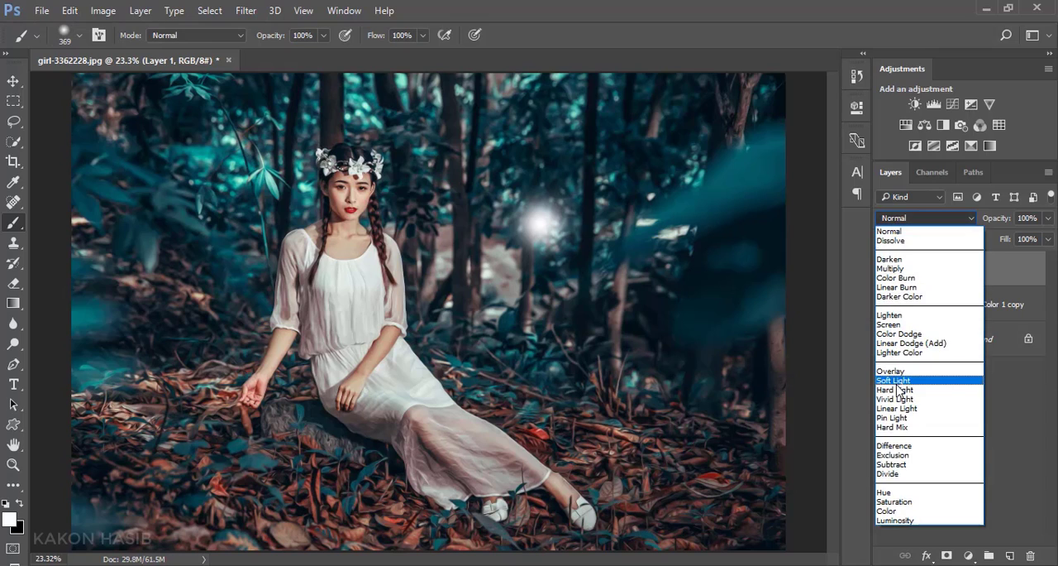
left_click(896, 381)
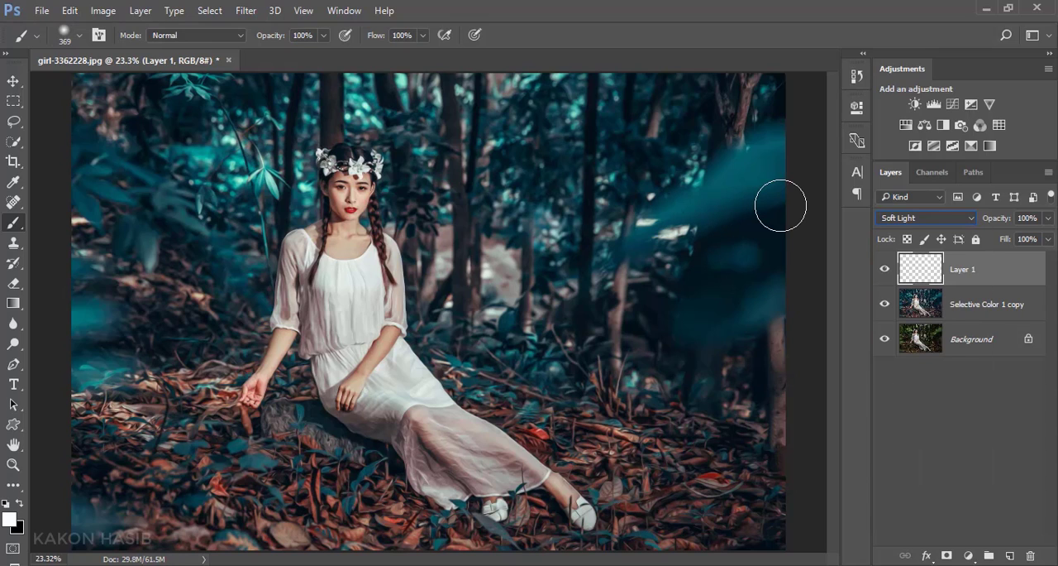
key("ctrl+t")
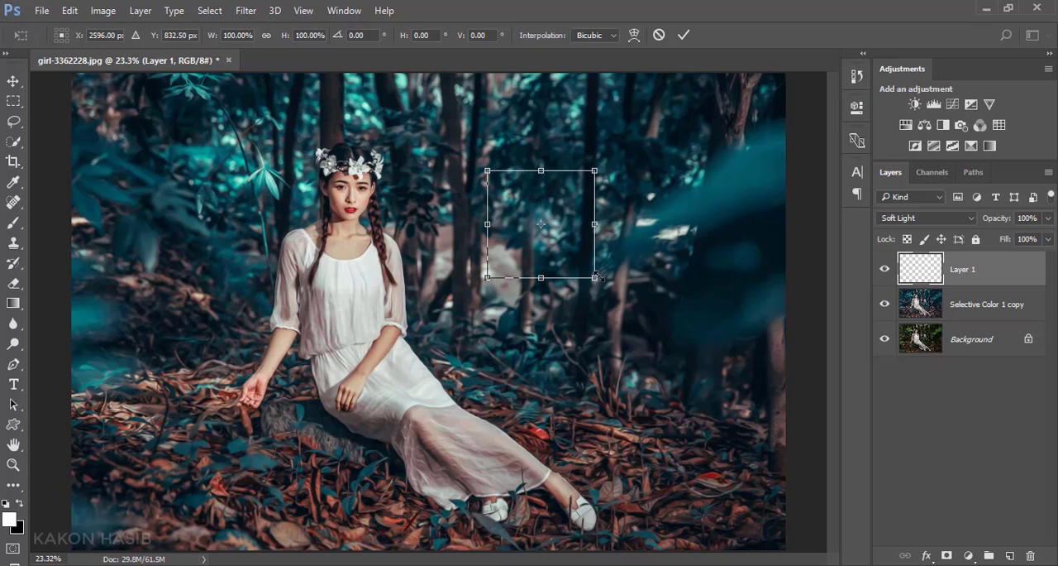
left_click_drag(596, 281, 752, 435)
left_click_drag(648, 370, 476, 214)
left_click_drag(582, 286, 659, 360)
left_click_drag(596, 320, 596, 318)
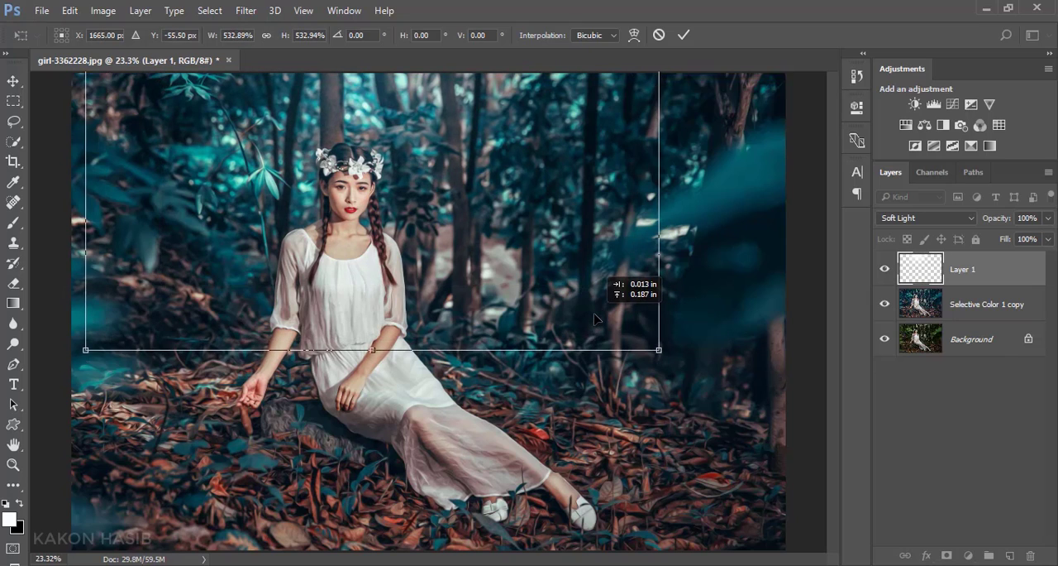
left_click(683, 35)
key("b")
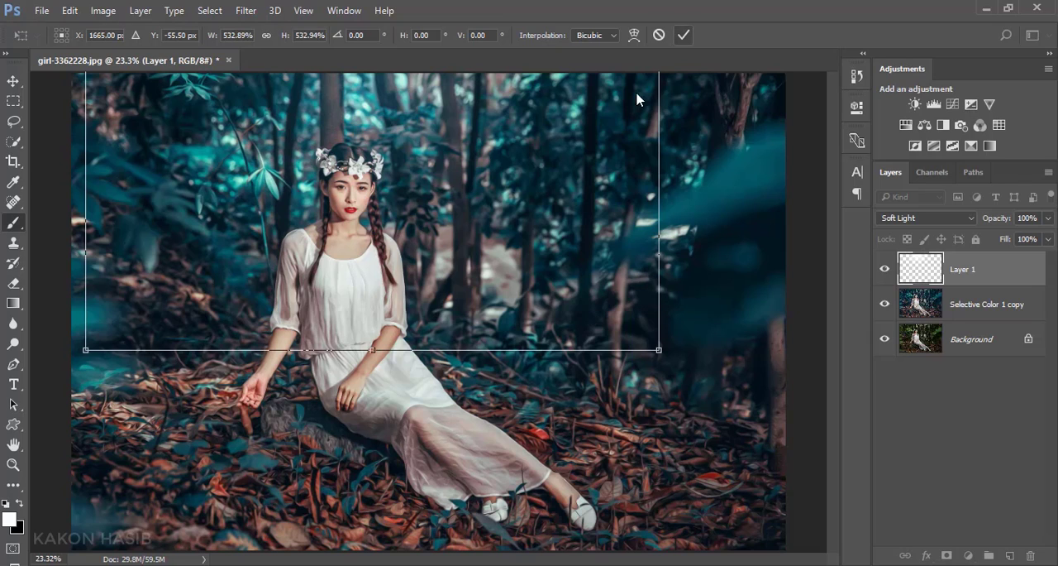
Step: Toggle the Soft Light glow layer's visibility to compare the image with and without the added light
left_click(885, 269)
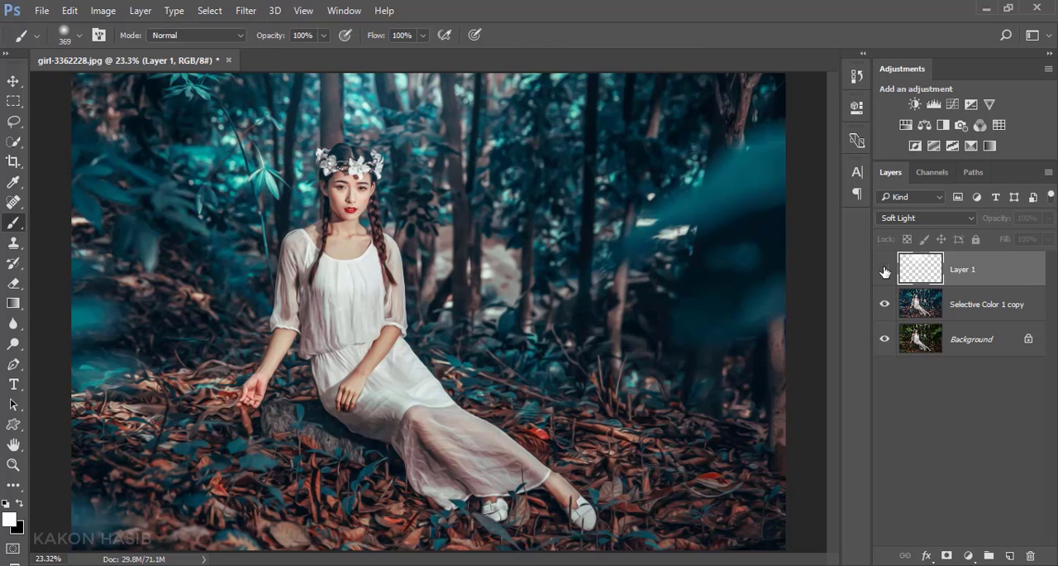
left_click(884, 270)
left_click(13, 81)
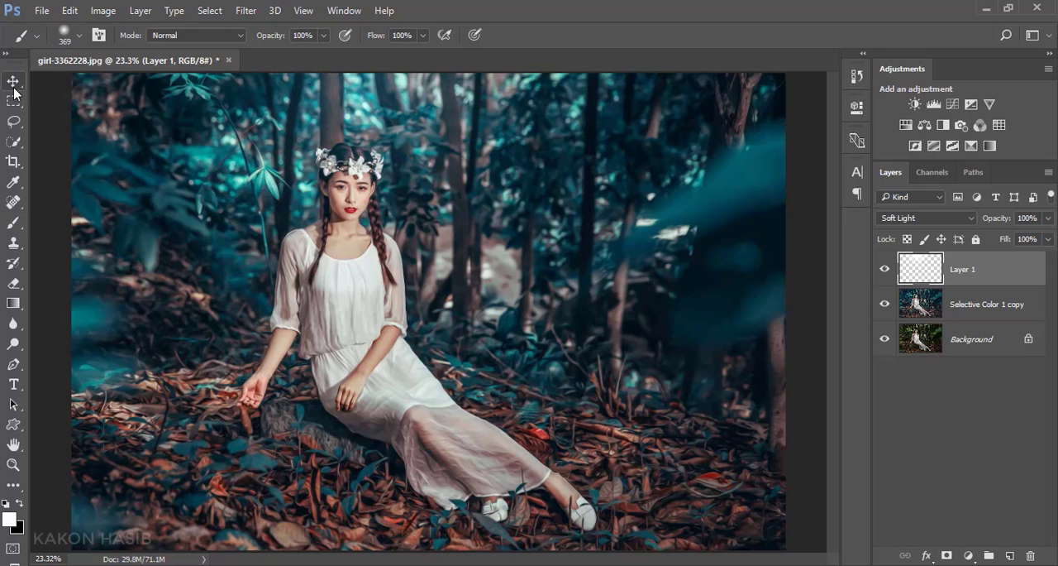
scroll(389, 229, "down", 2)
scroll(406, 216, "up", 2)
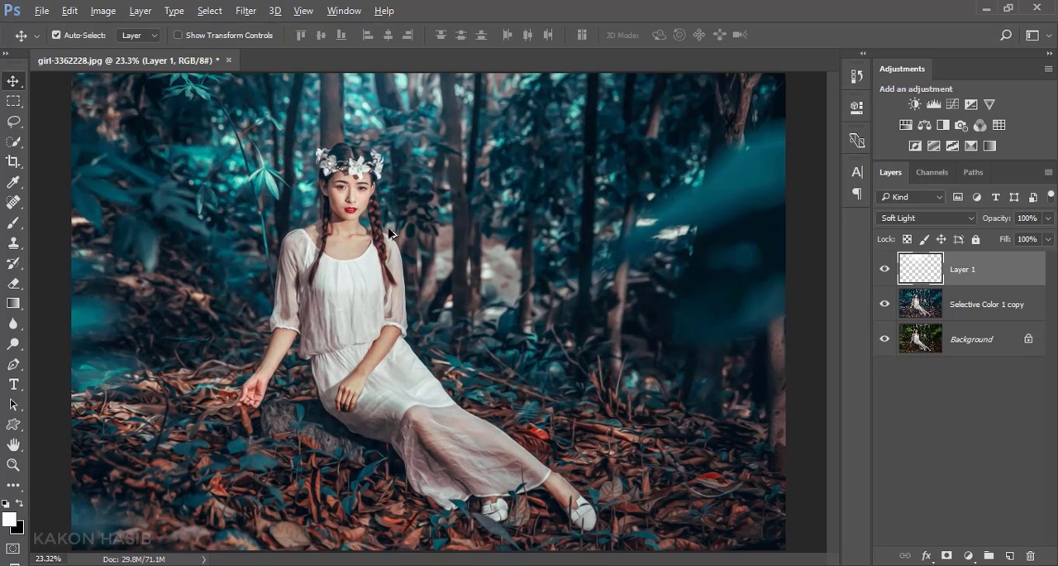
Step: Flatten the image into a single Background layer
right_click(997, 340)
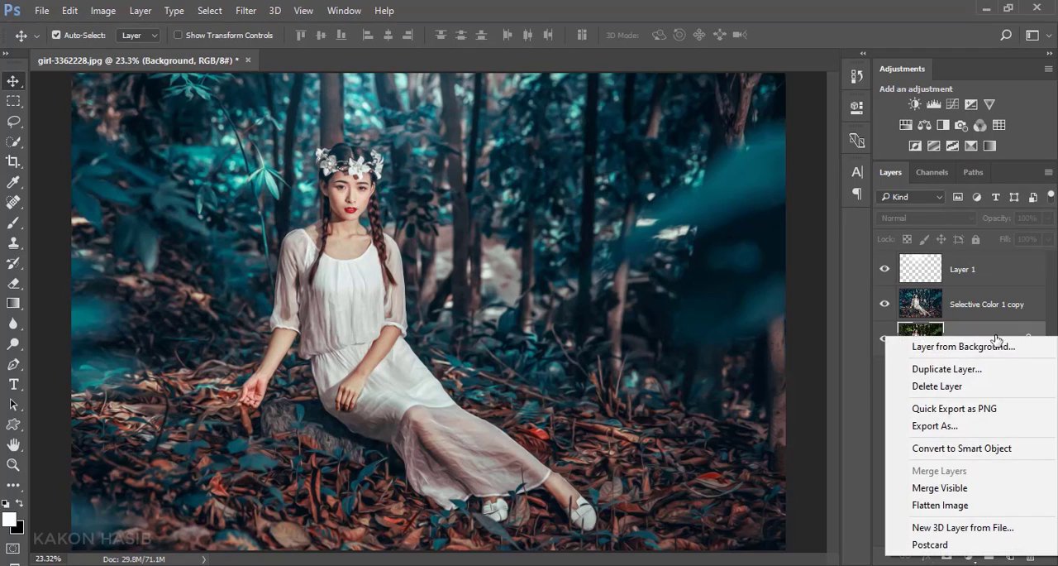
left_click(968, 506)
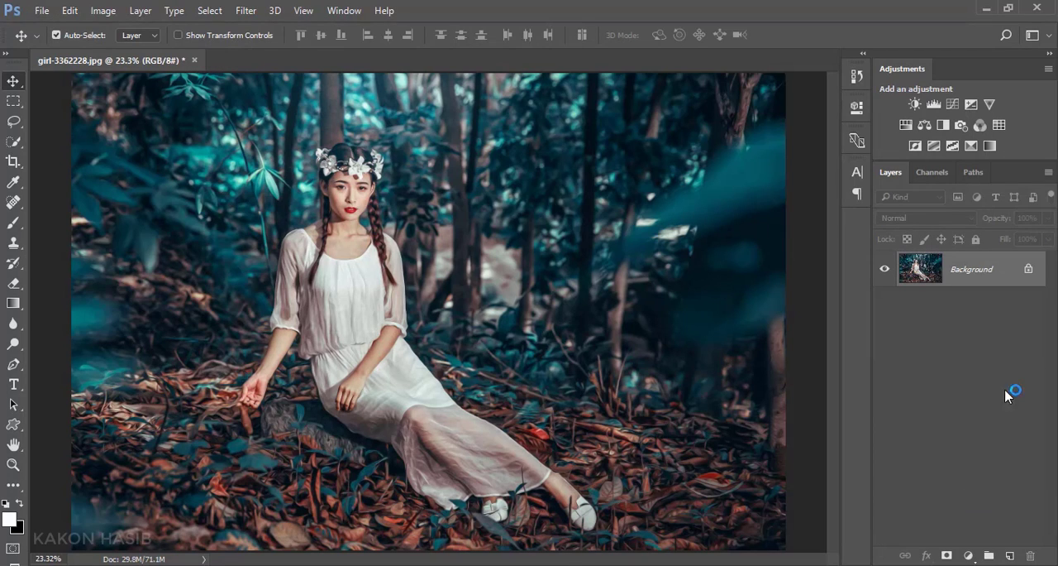